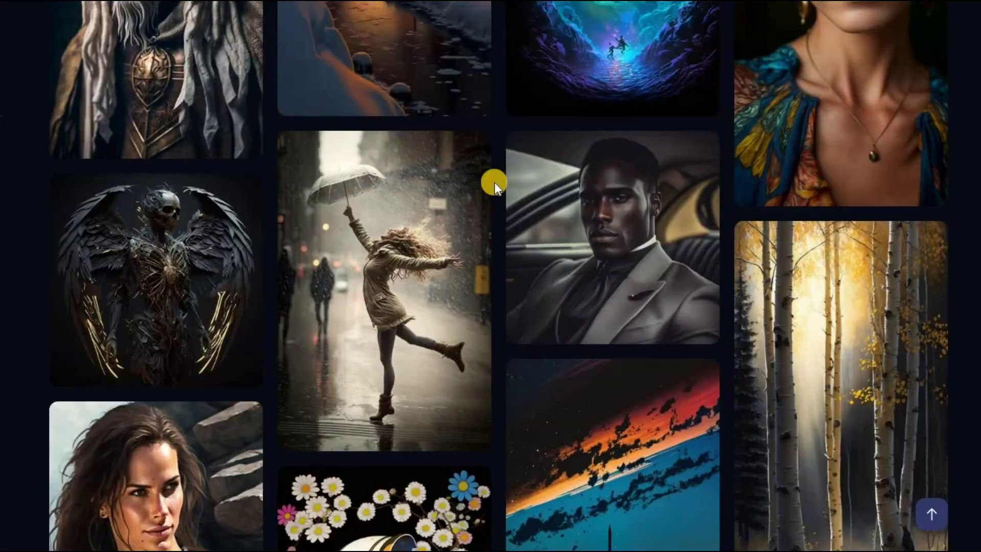
scroll(494, 182, "down", 12)
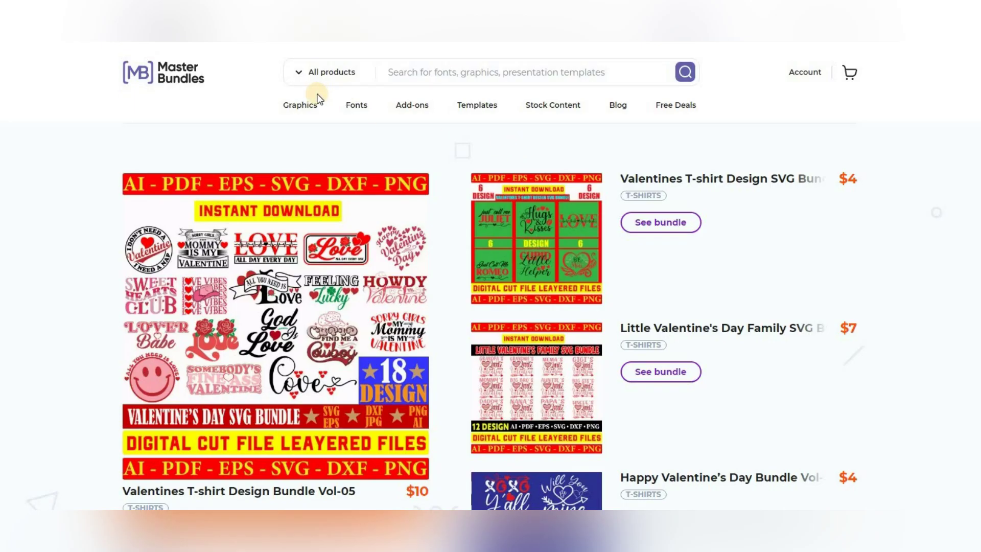
mouse_move(311, 101)
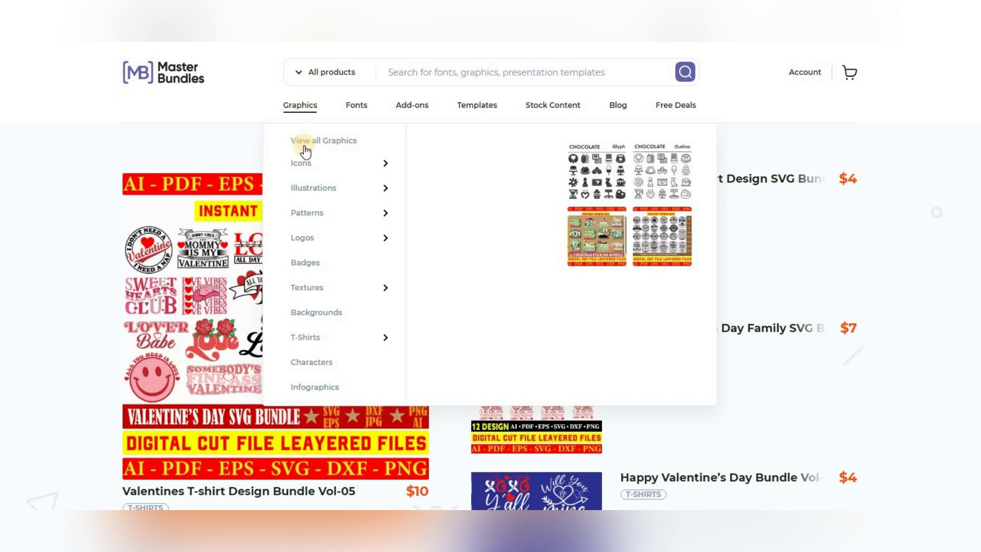
mouse_move(303, 191)
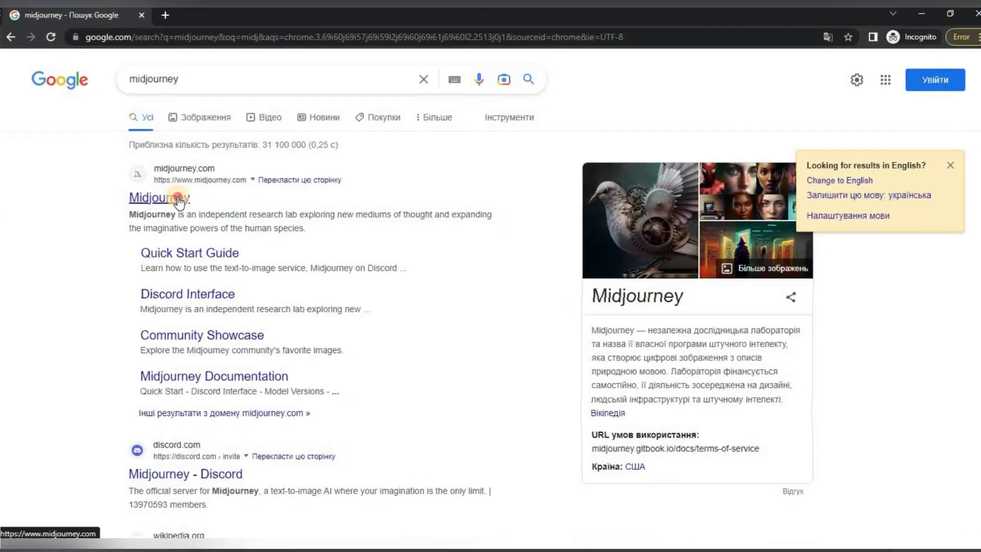
- Open the Midjourney website, join the beta from there and continue to Discord
left_click(177, 199)
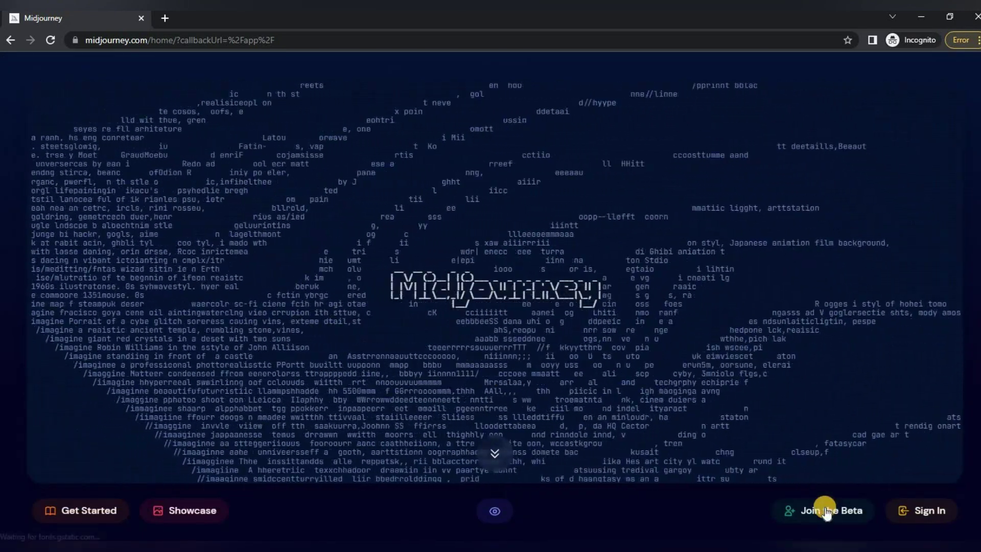
left_click(822, 510)
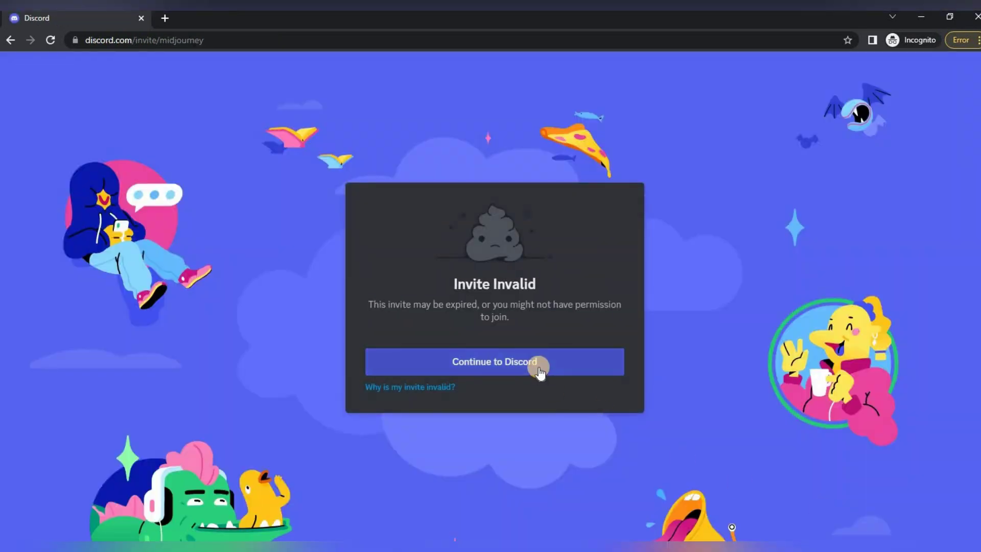
left_click(537, 366)
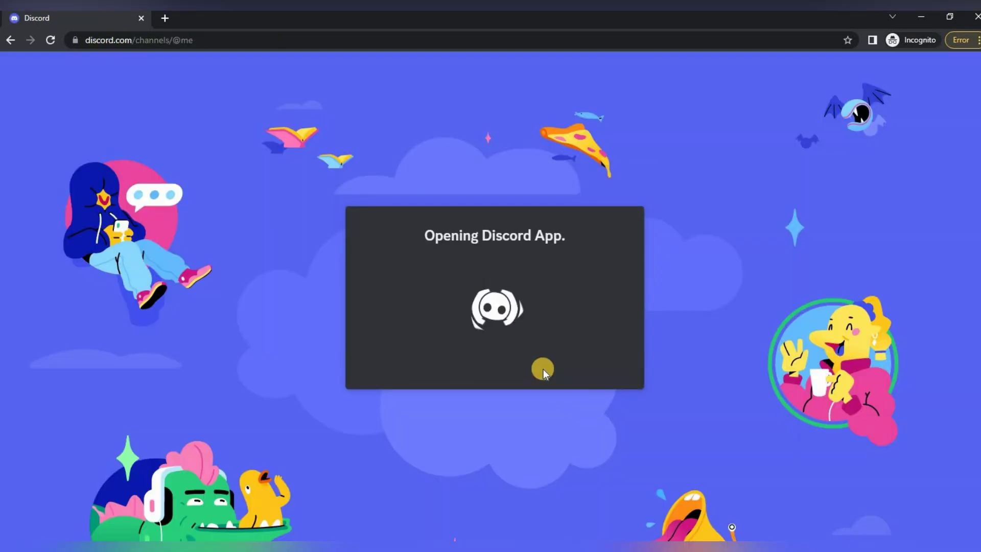
left_click(401, 378)
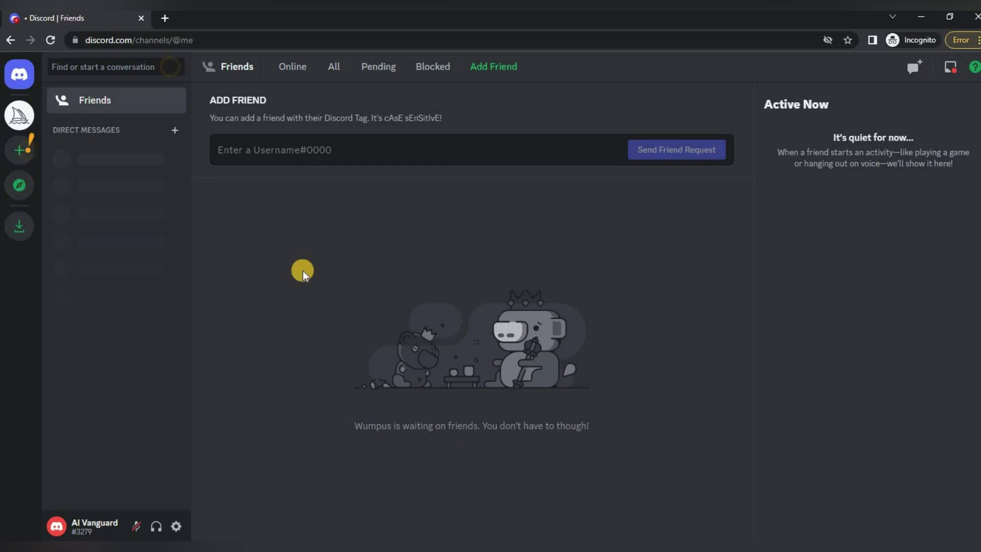
- Create a custom Discord server of your own, skipping the community question and keeping the suggested server name
left_click(19, 150)
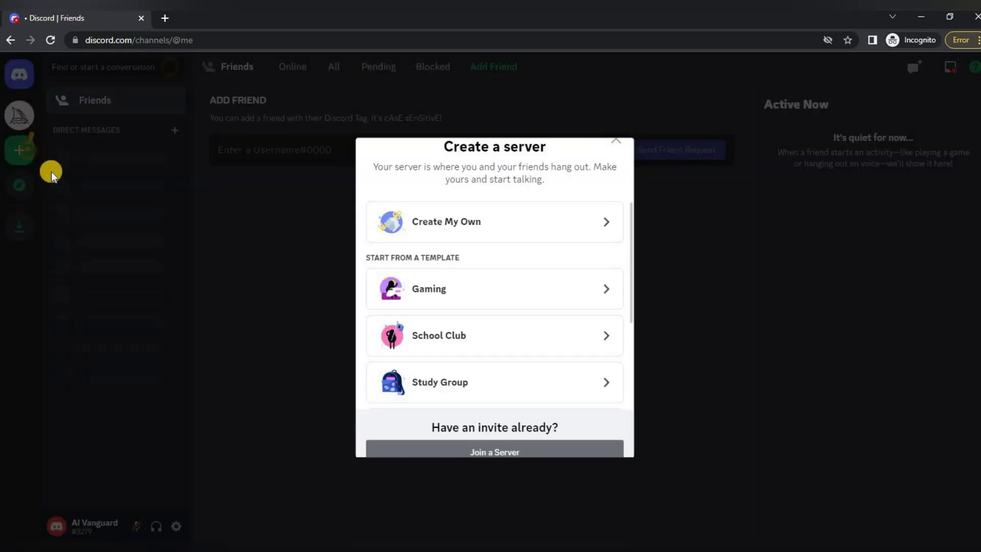
left_click(518, 221)
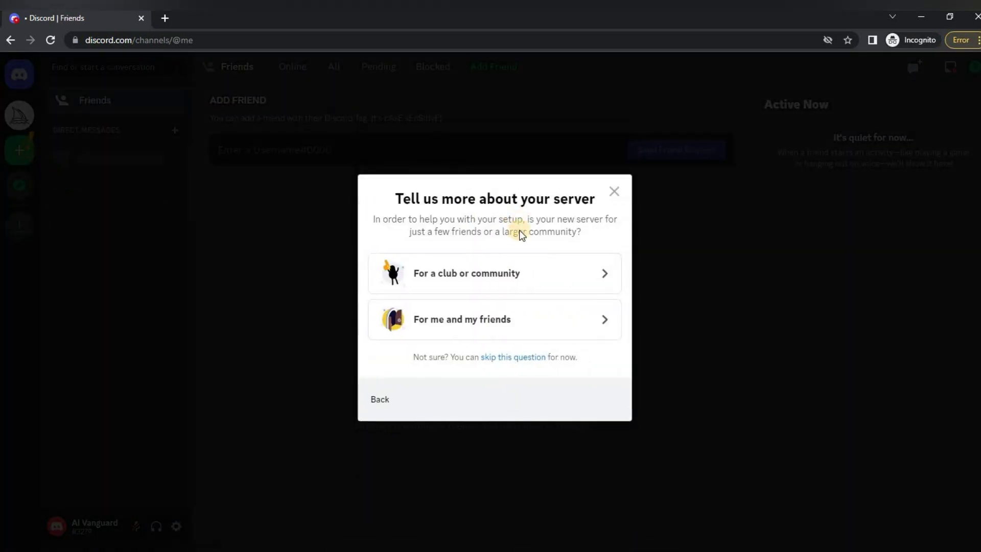
left_click(531, 357)
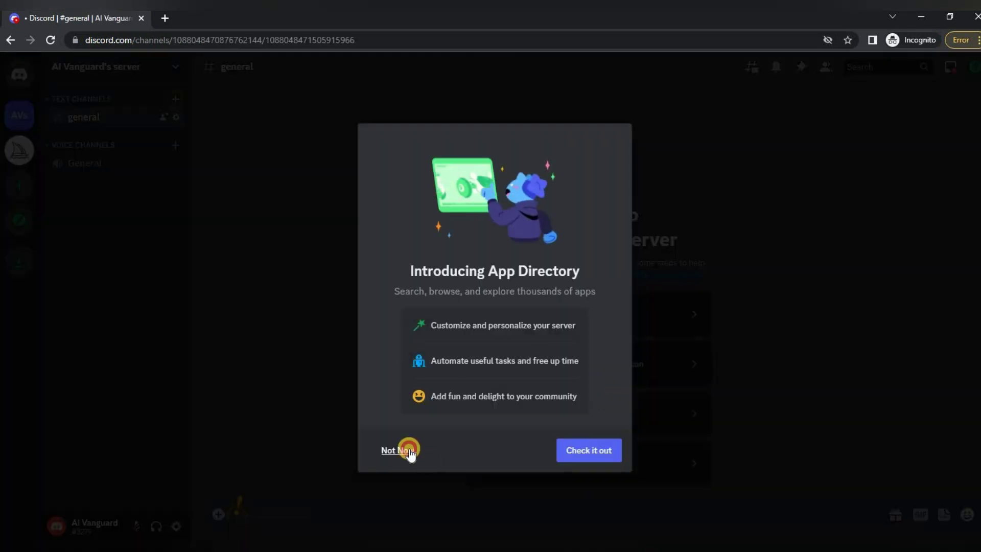
- Accept the invite to the Midjourney server and open its newbies-43 channel
left_click(406, 388)
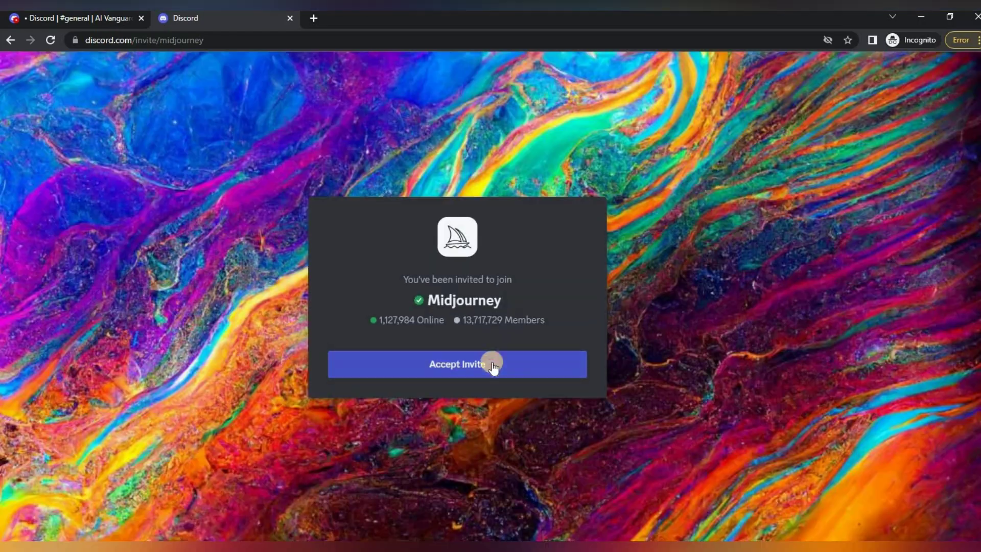
left_click(493, 366)
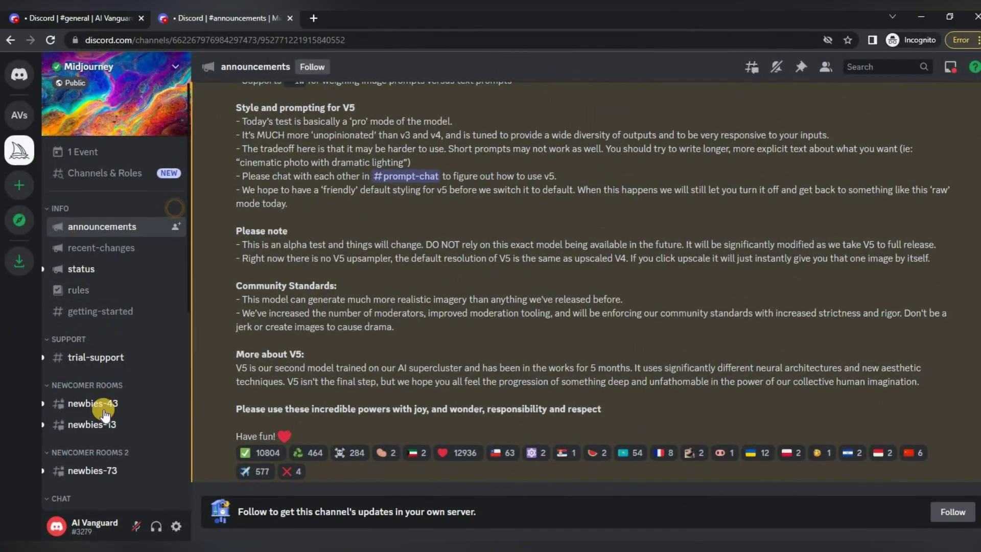
left_click(102, 408)
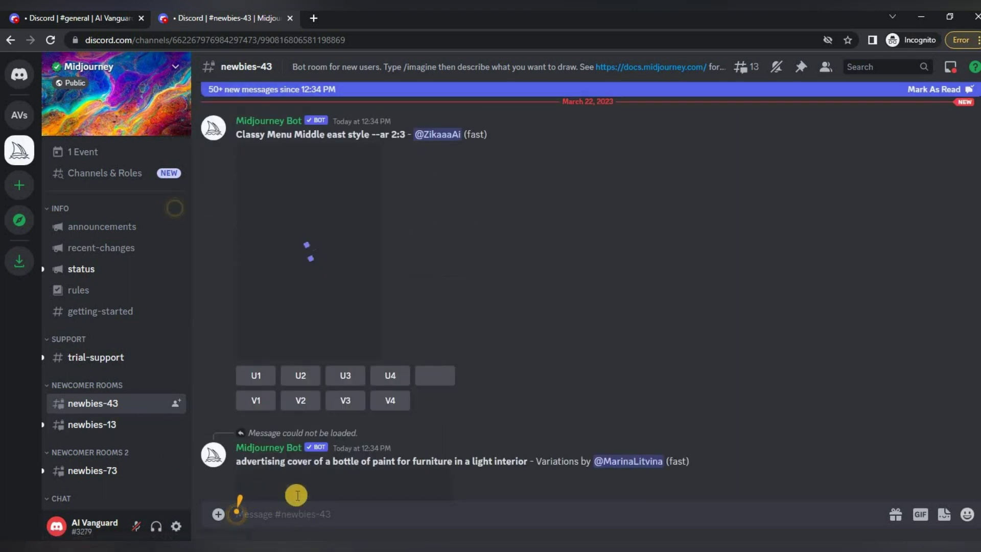
- Add the Midjourney Bot to your own server, authorizing its permissions and passing the human check
left_click(282, 449)
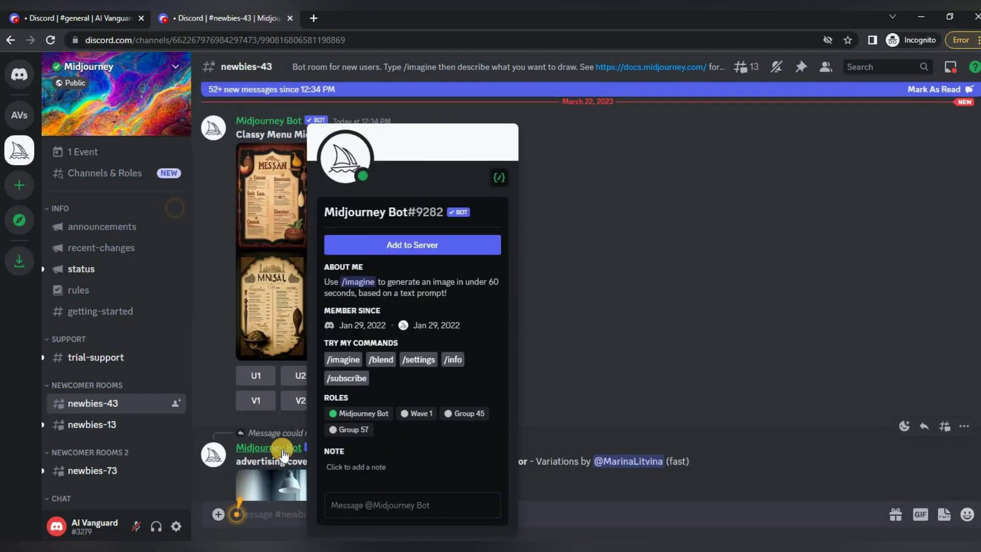
left_click(390, 245)
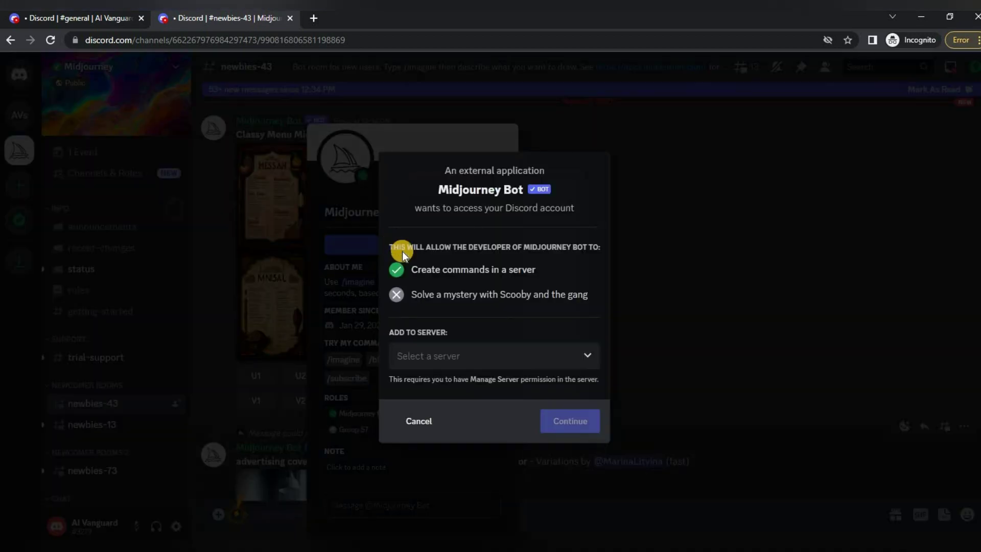
left_click(511, 356)
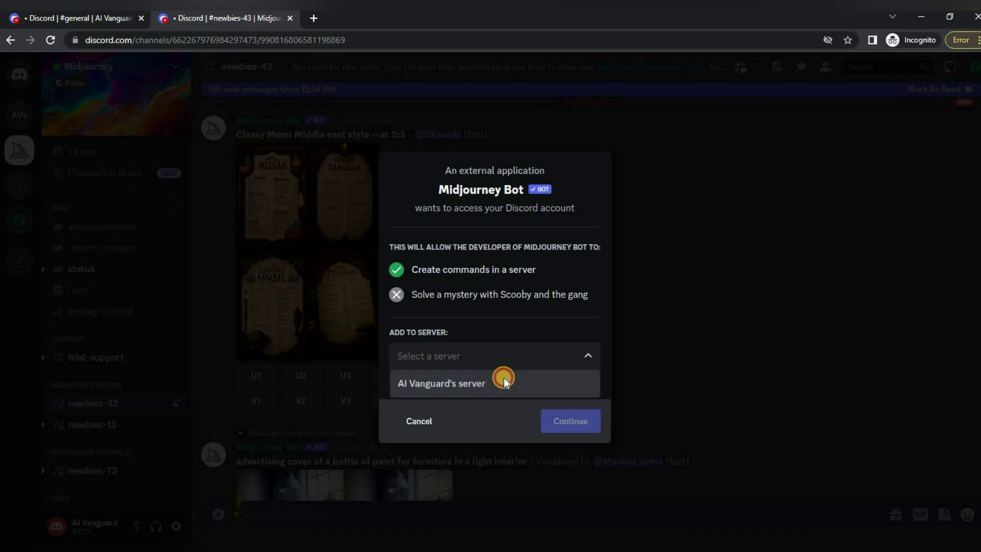
left_click(504, 378)
left_click(582, 427)
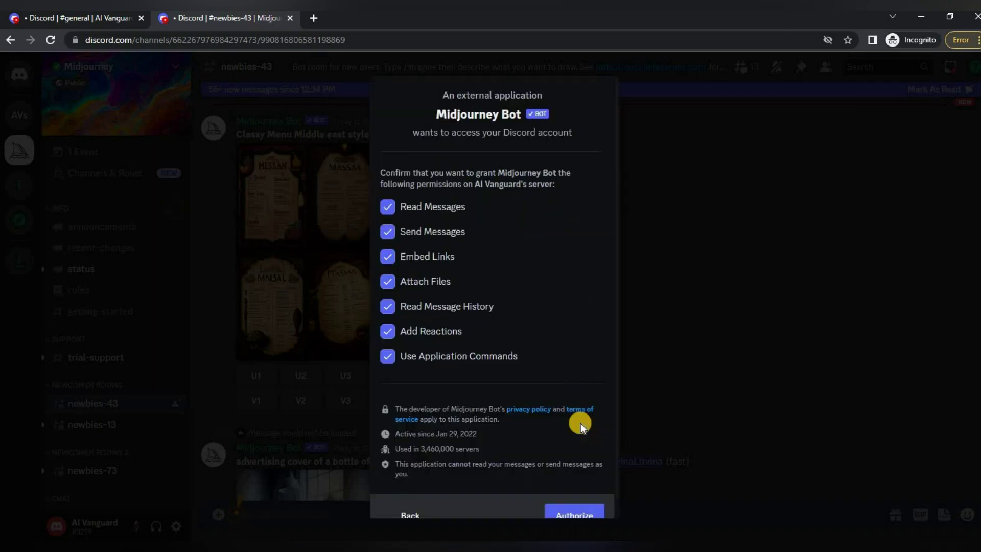
left_click(585, 511)
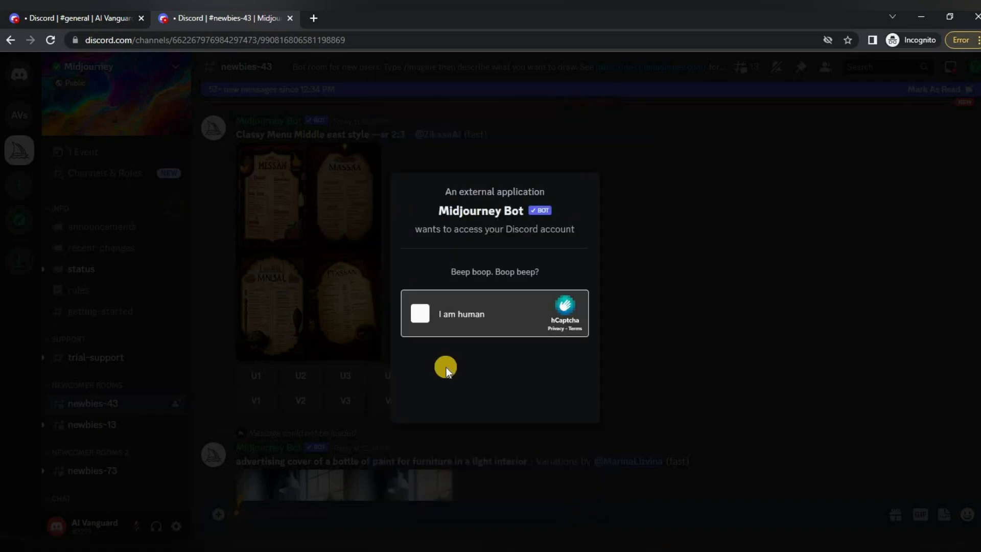
left_click(419, 313)
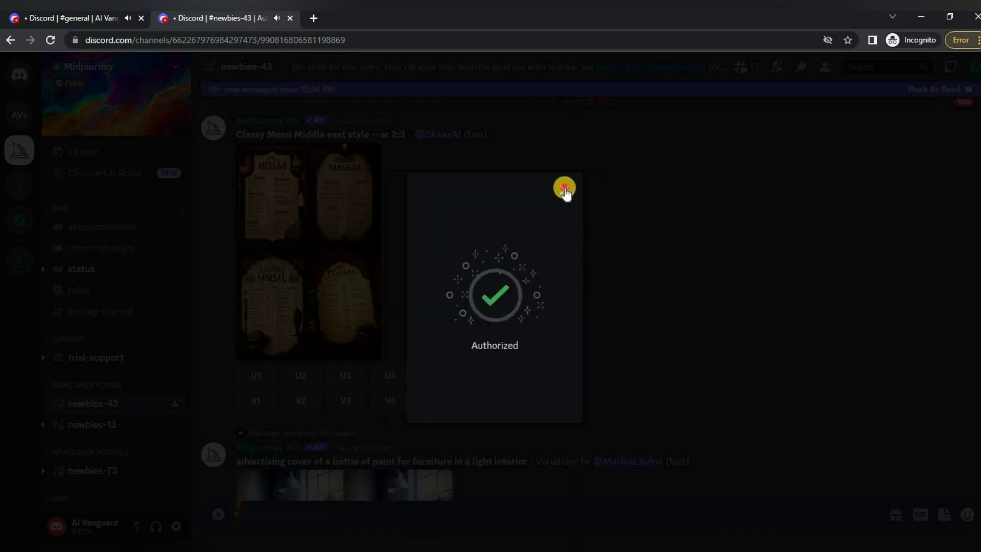
left_click(564, 189)
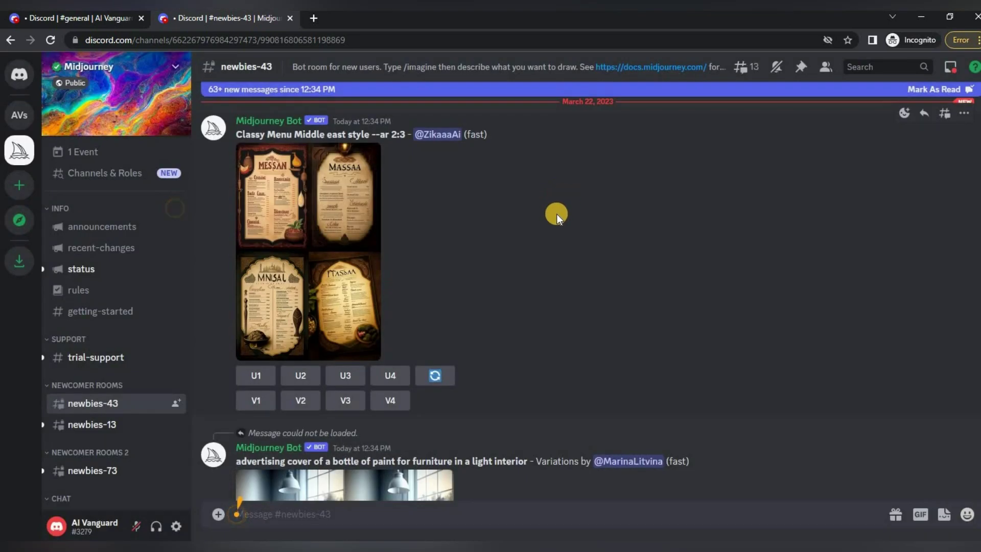
- In your own server's general channel, run /imagine with the prompt "electric scooter, for social media post, full electric scooter, 3d, 8k"
left_click(19, 115)
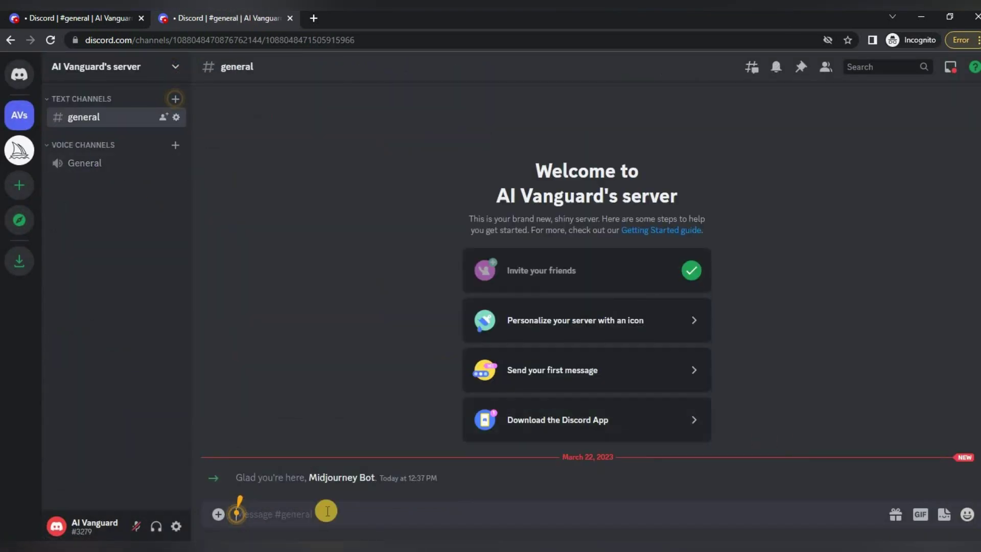
type("/")
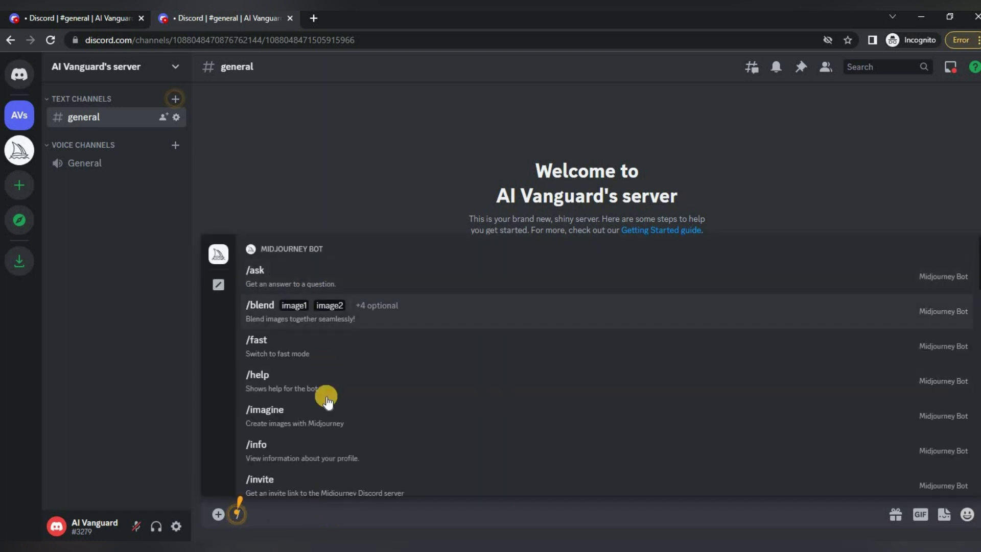
left_click(323, 424)
type("electric scooter, for social media post, full electric scooter, 3d, 8k")
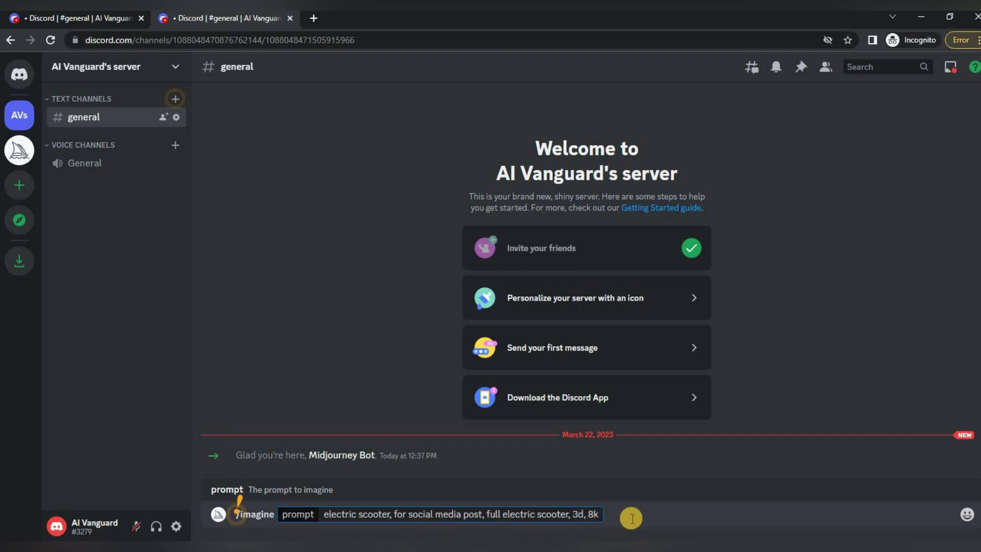
key("Return")
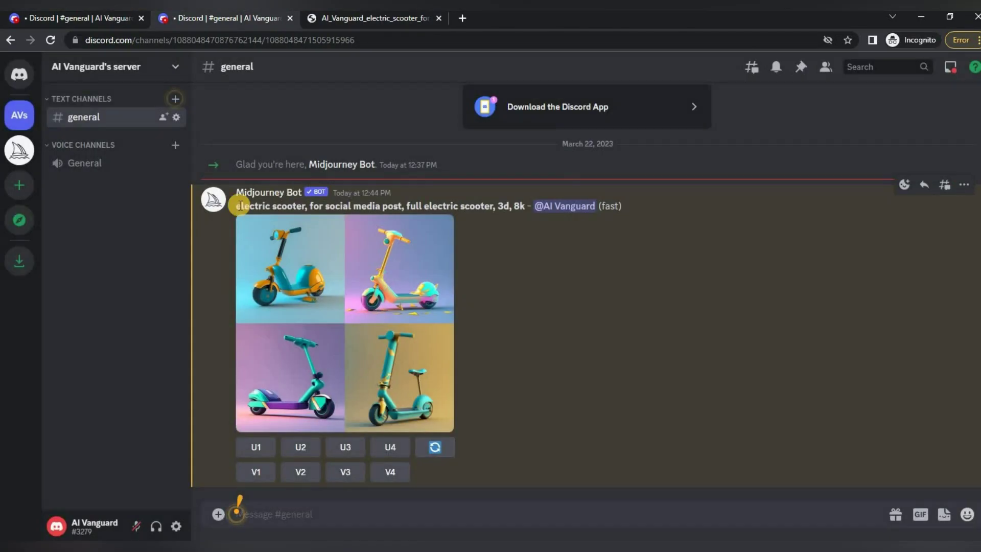
- Reuse the first scooter prompt with "realistic" added before "3d, 8k" and generate images from it with /imagine
left_click_drag(236, 206, 525, 206)
key("ctrl+c")
left_click(280, 516)
type("/")
left_click(390, 416)
key("ctrl+v")
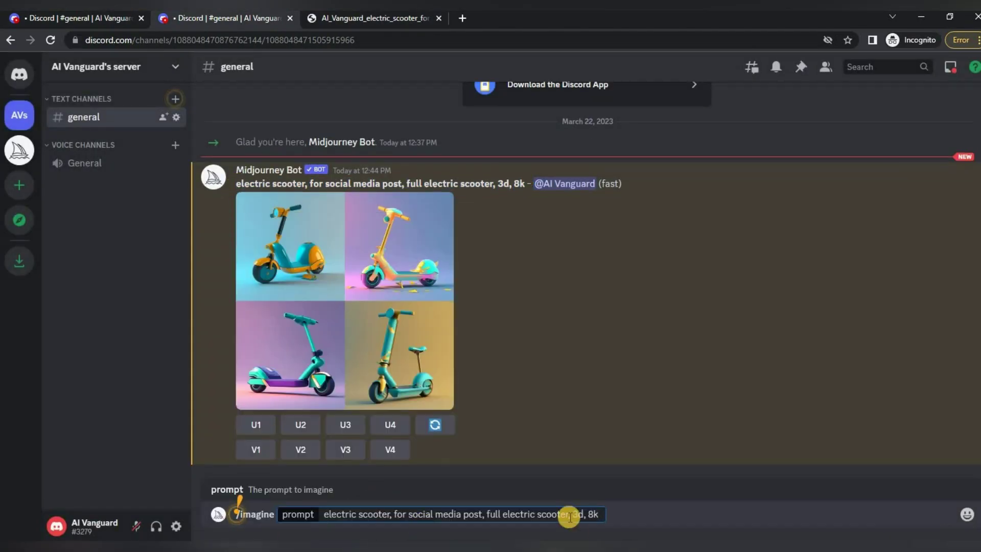
key("Return")
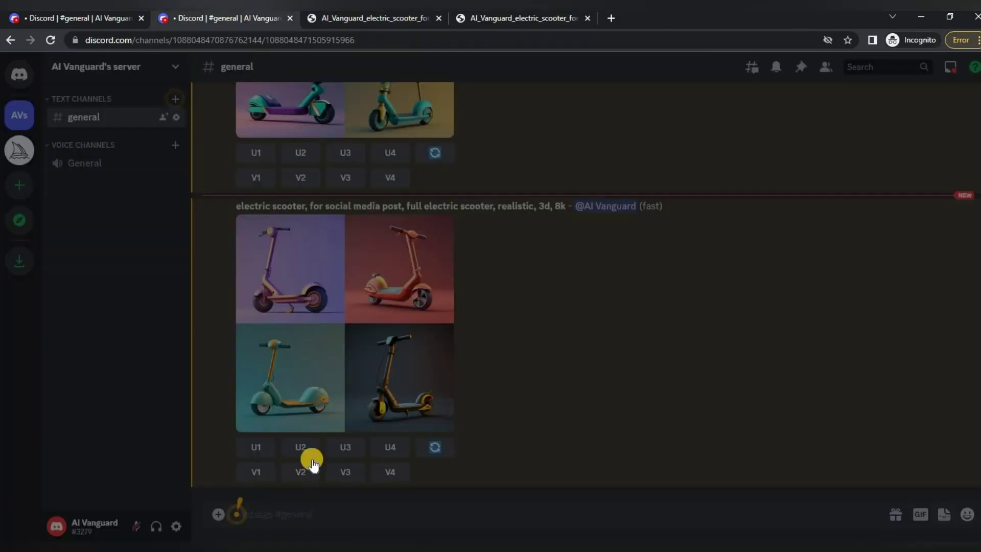
- Copy the realistic electric scooter prompt and post it as a plain message in the general channel
left_click_drag(237, 206, 565, 206)
key("ctrl+c")
left_click(358, 512)
key("ctrl+v")
key("Return")
- Run /imagine with "electric scooter, for social media post, full electric scooter, realistic, 3d, 8k" and close the preview of the generated image grid
type("/")
left_click(328, 419)
key("ctrl+v")
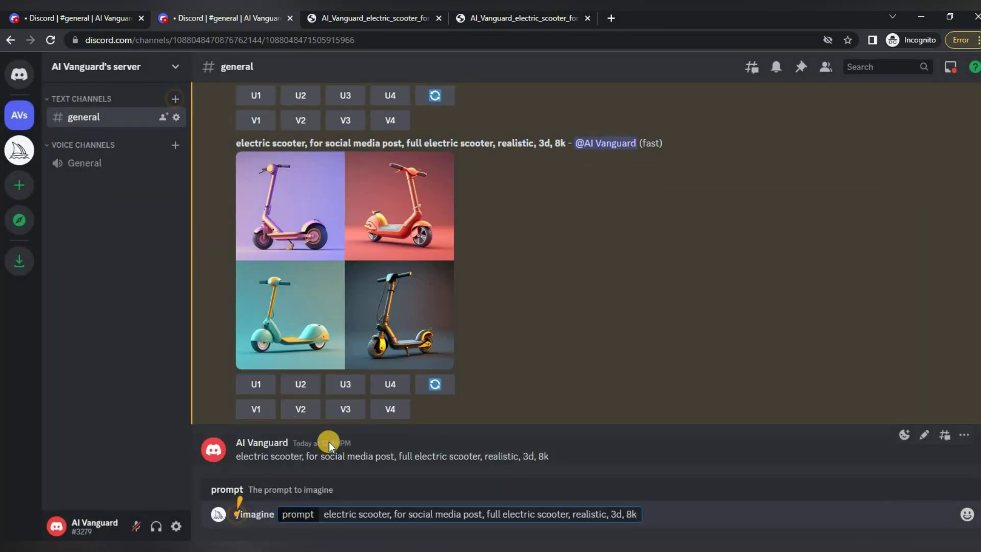
key("Return")
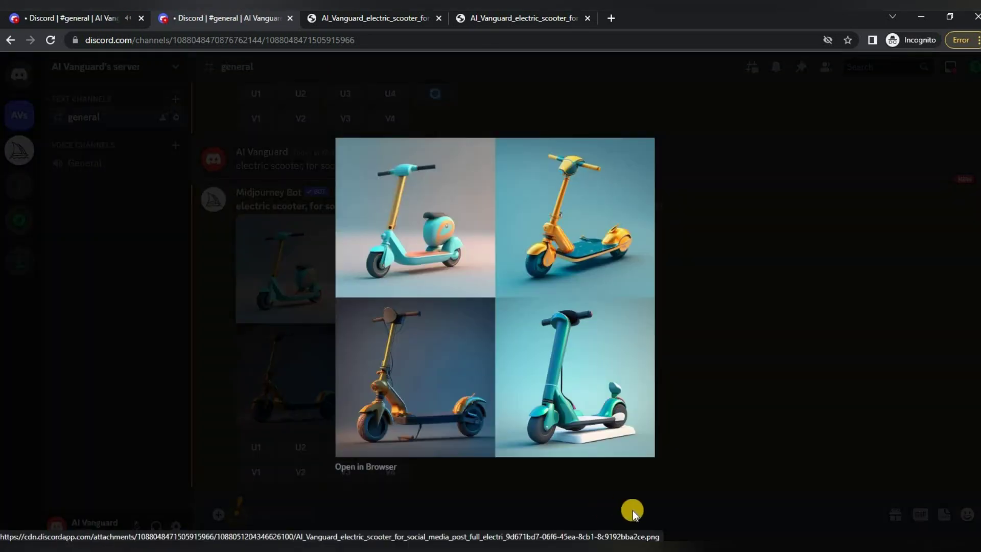
left_click(779, 349)
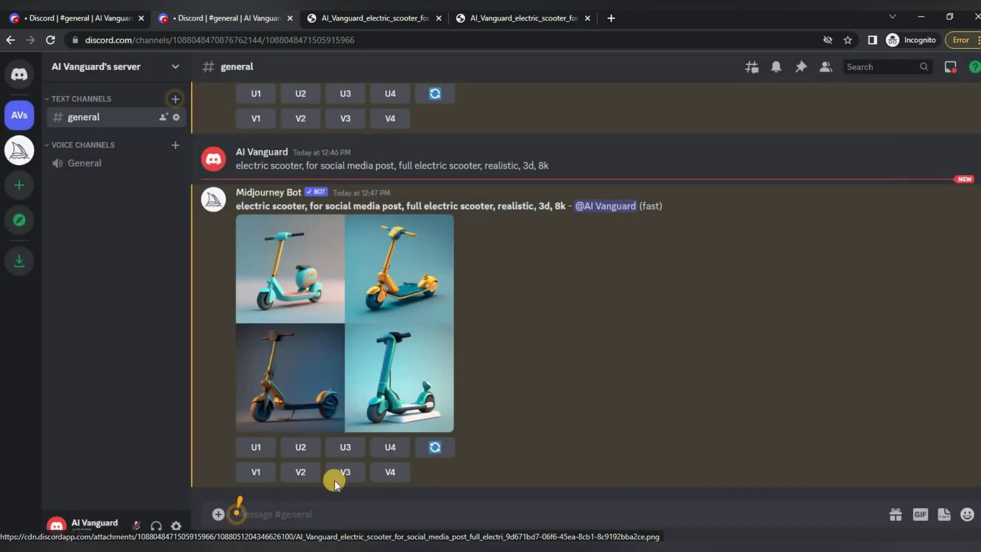
- Request variations of the third scooter in the newest image grid and reroll the whole grid
left_click(346, 471)
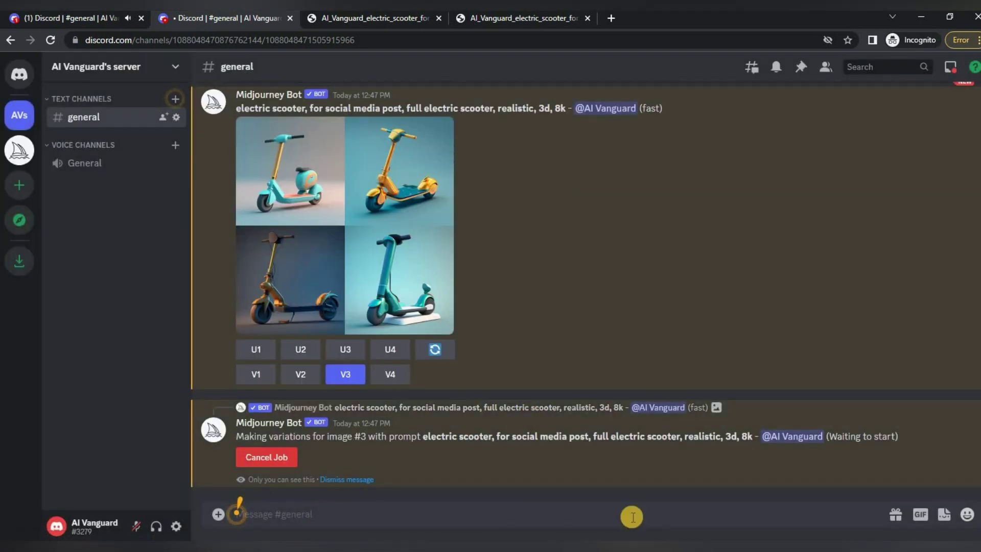
left_click(436, 350)
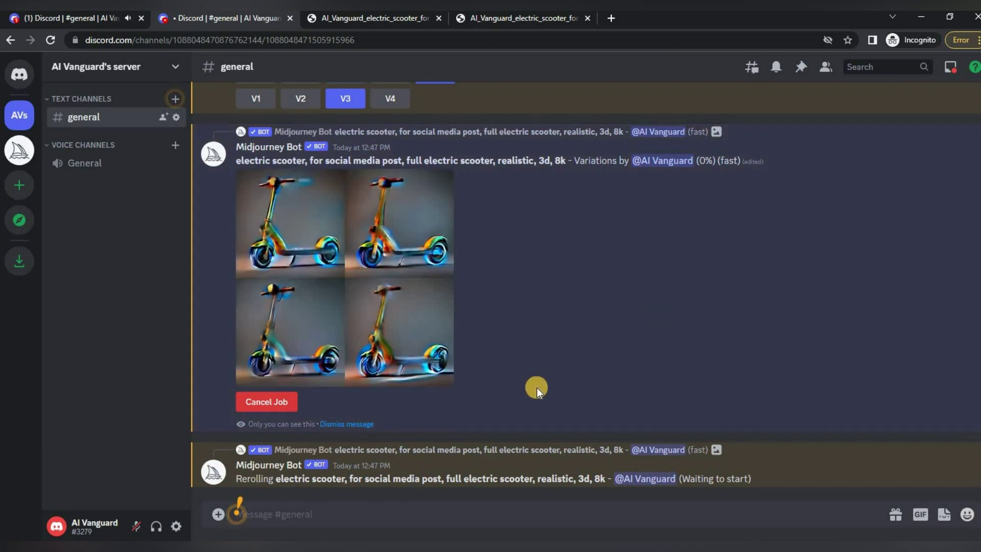
- Examine the generated scooter grids and open the third scooter's variations full size in the browser
scroll(545, 361, "up", 8)
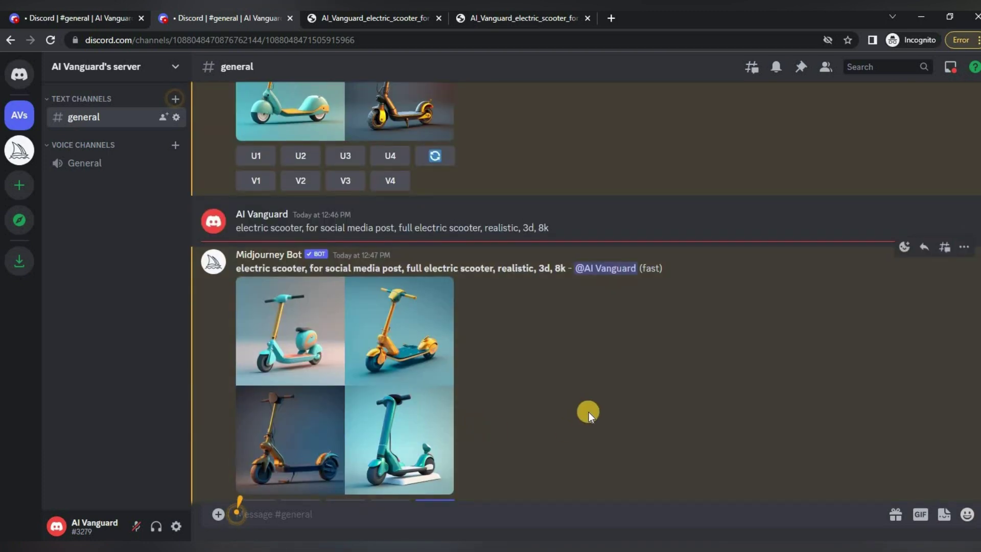
scroll(587, 414, "up", 5)
scroll(586, 415, "down", 12)
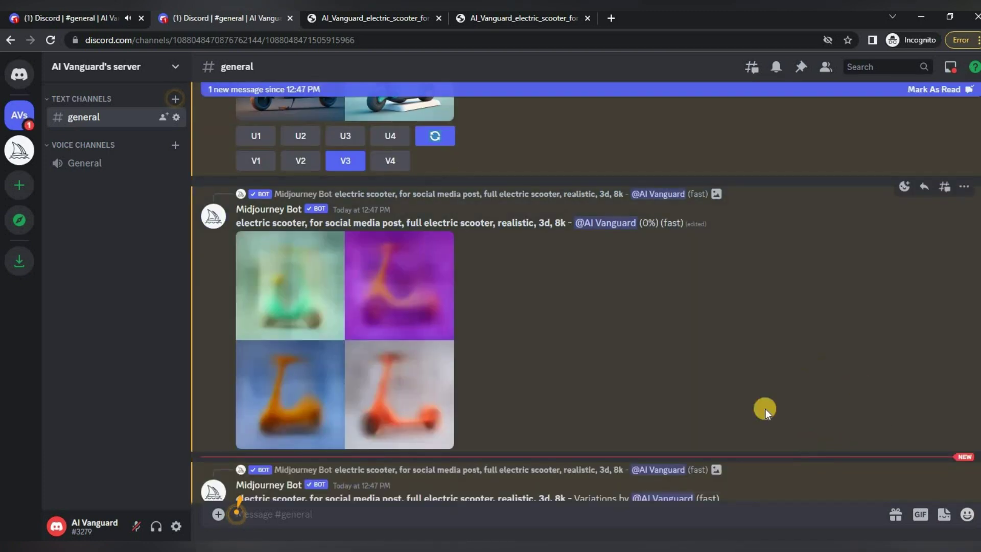
scroll(765, 410, "down", 6)
left_click(391, 348)
left_click(394, 468)
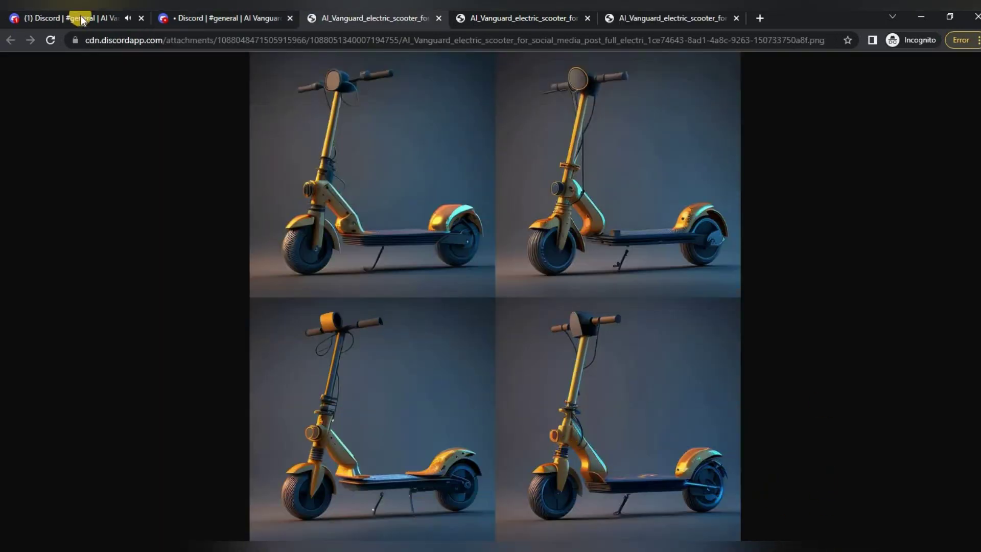
- Return to the Discord channel and upscale the third image of the scooter variations
left_click(207, 18)
left_click(348, 430)
scroll(529, 350, "down", 10)
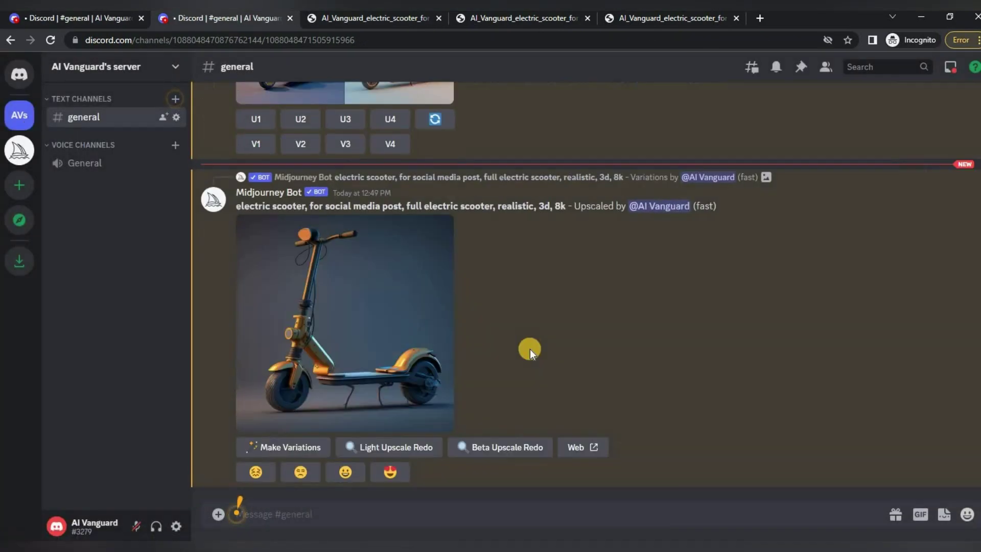
- Open the upscaled scooter image full size in the browser and save it to the computer
left_click(344, 361)
left_click(357, 462)
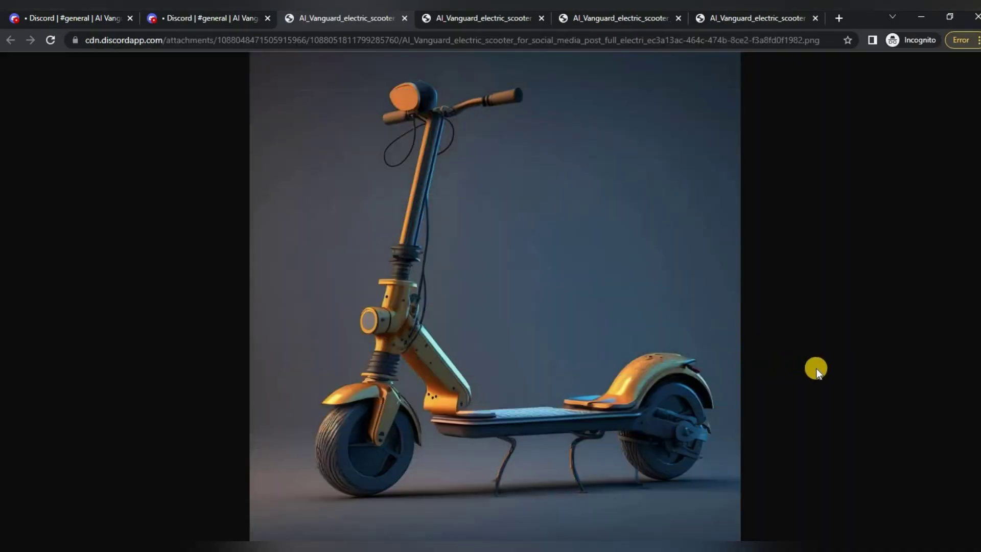
right_click(494, 275)
left_click(588, 300)
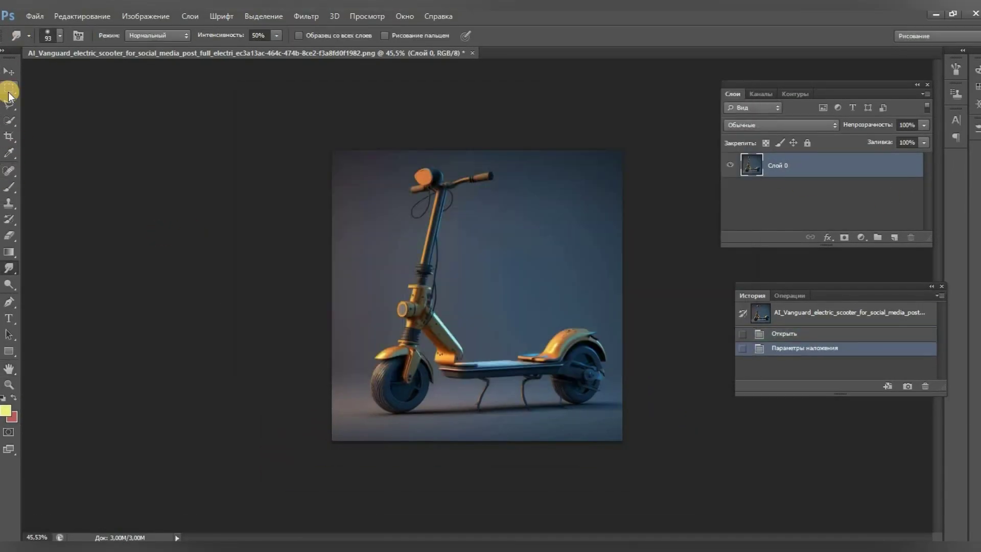
- Switch to Photoshop and extend the scooter image's canvas above and on both sides with the Crop tool
left_click(10, 136)
left_click_drag(623, 295, 646, 296)
left_click_drag(477, 150, 483, 126)
left_click(622, 35)
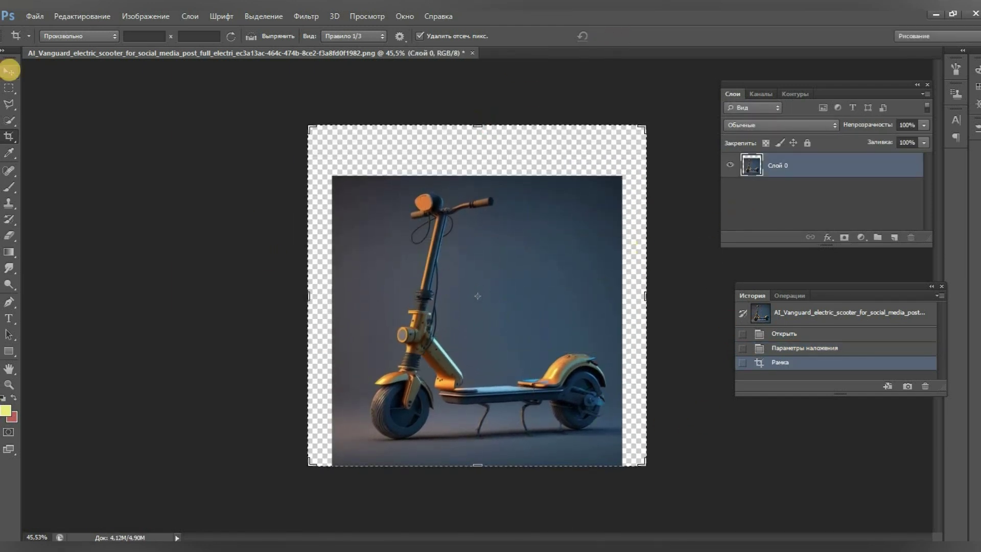
- Select the empty border around the scooter image with the Polygonal Lasso and fill it with Content-Aware at 100% opacity
left_click(9, 71)
left_click(9, 90)
left_click(9, 122)
left_click(10, 104)
left_click(334, 467)
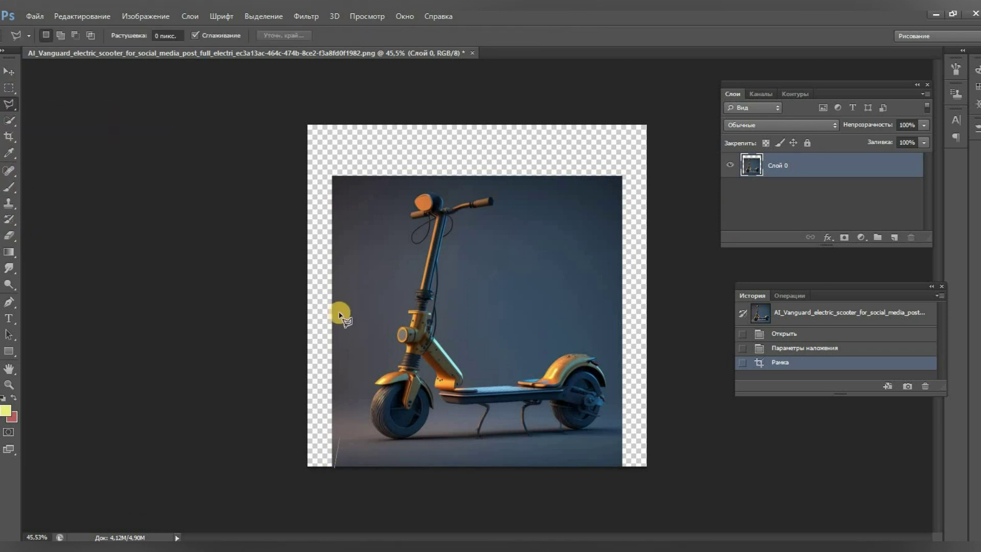
left_click(655, 147)
left_click(308, 124)
left_click(335, 466)
key("shift+F5")
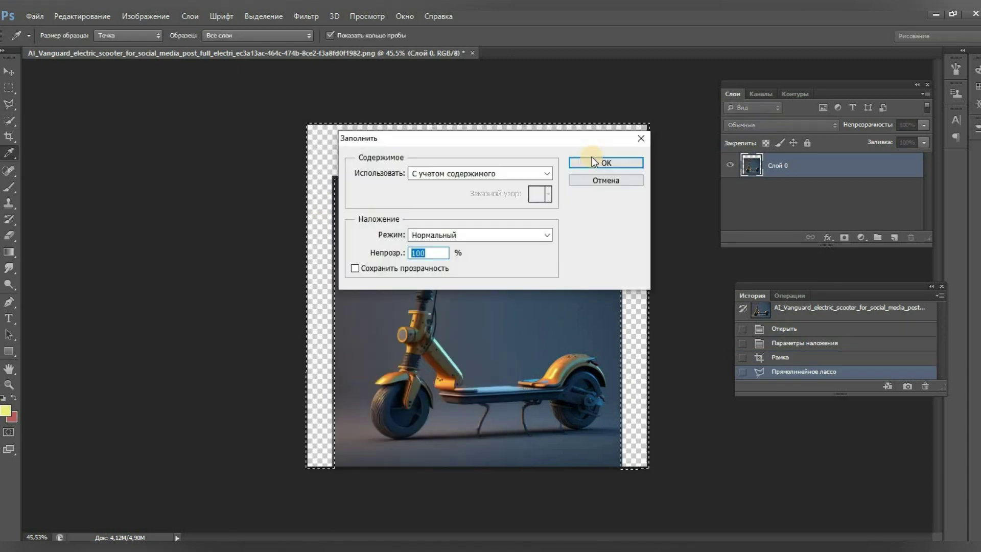
left_click(591, 162)
- Clear the selection and smooth the filled background in the image's upper area with the Smudge tool
key("w")
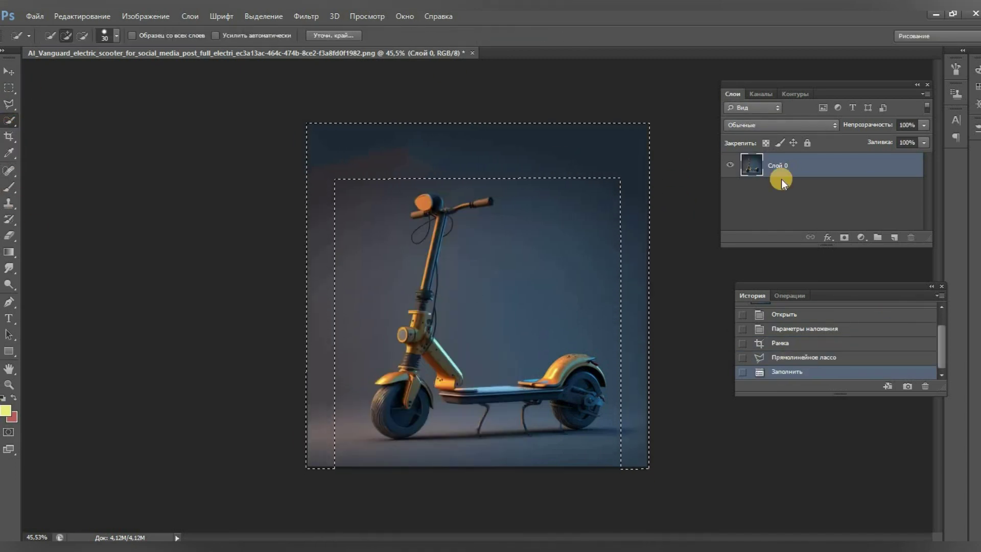
left_click(781, 180)
key("m")
left_click(684, 336)
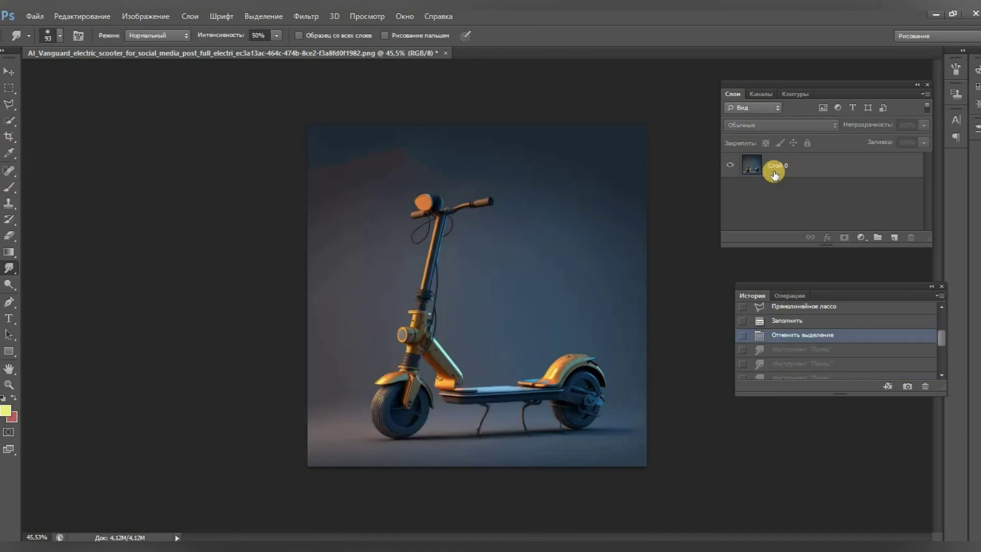
left_click(776, 174)
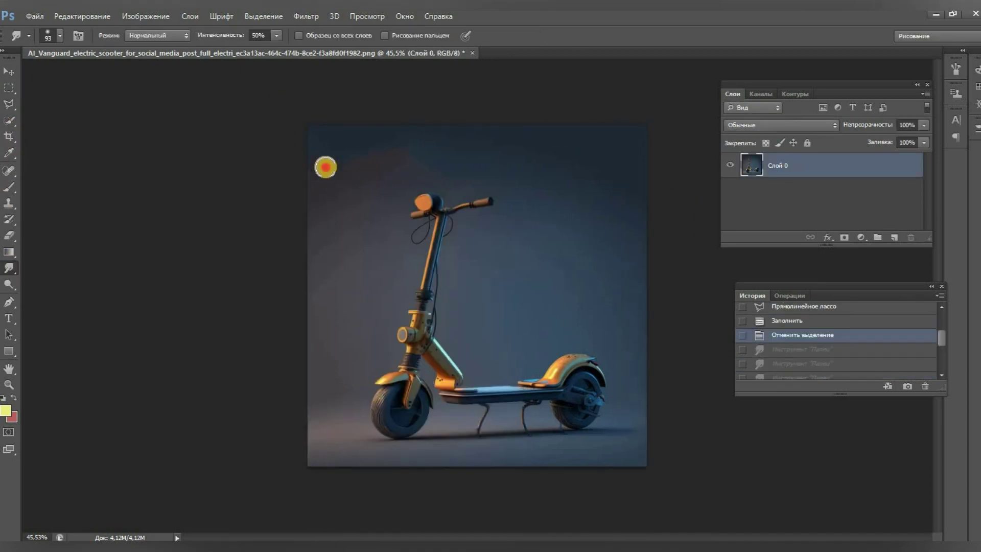
left_click_drag(326, 167, 313, 125)
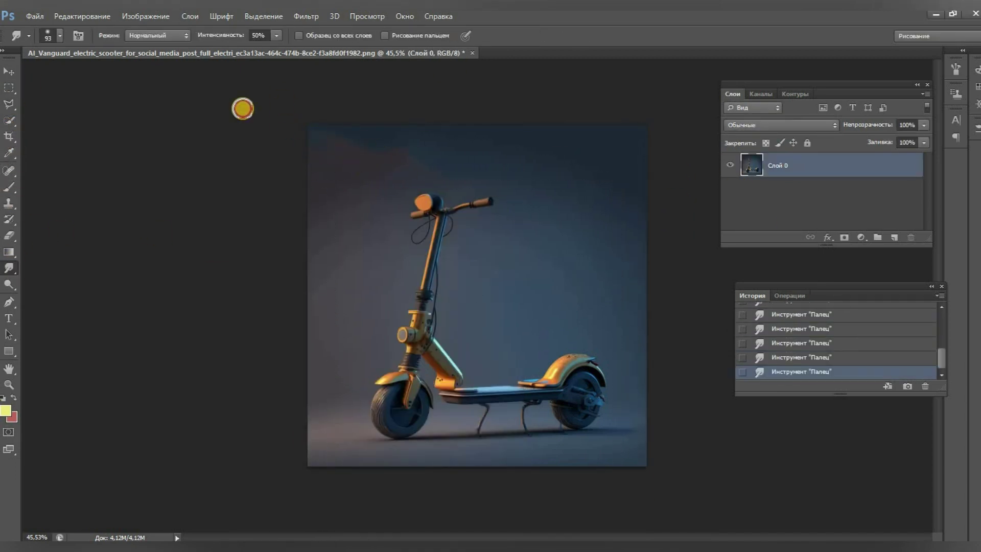
left_click_drag(242, 108, 384, 144)
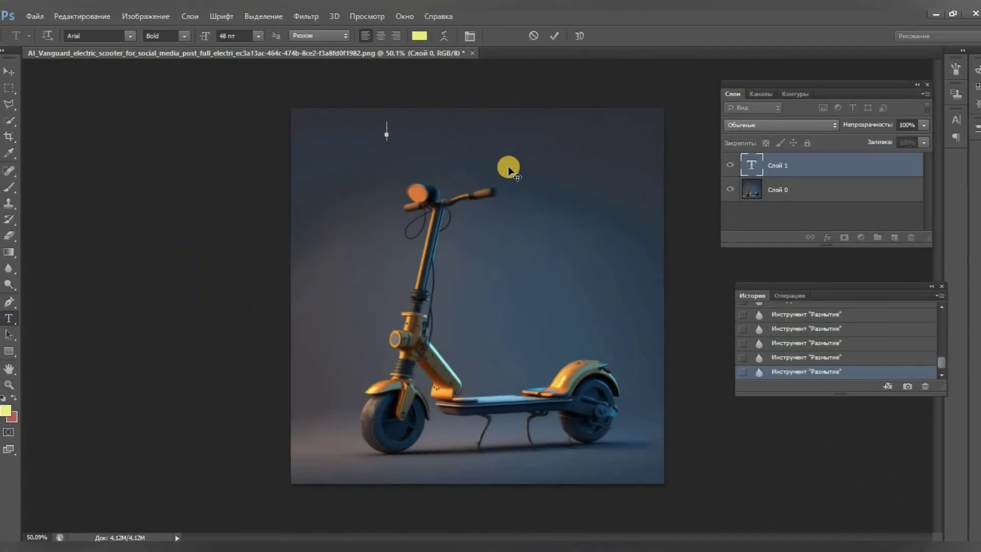
- Format the "unique offer" headline above the scooter in Bradley Hand ITC at 100 pt
key("ctrl+a")
left_click(956, 120)
left_click(865, 126)
left_click(878, 198)
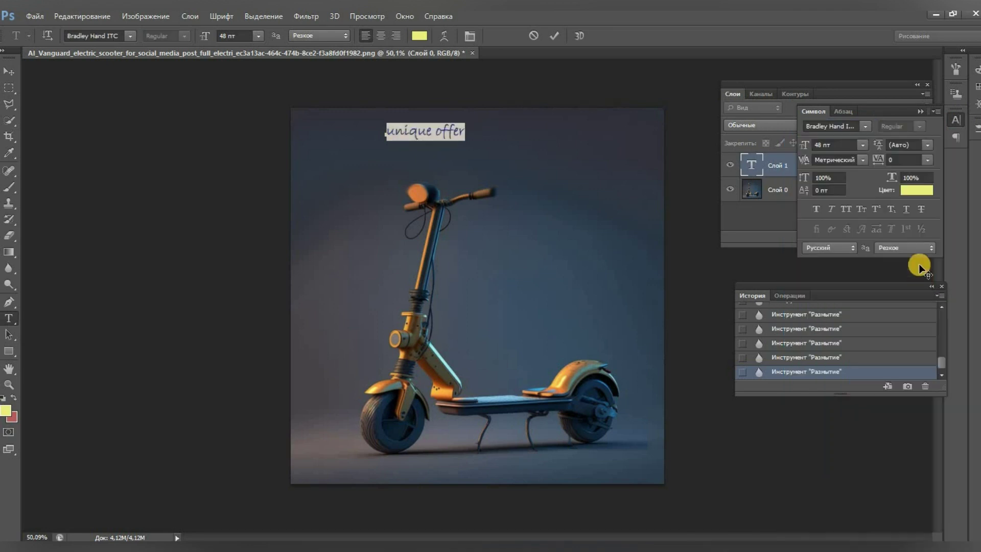
left_click_drag(846, 145, 803, 154)
type("100")
- Change the headline's font to Harlow Solid Italic
left_click(865, 125)
scroll(894, 360, "down", 3)
left_click(894, 361)
left_click(865, 126)
scroll(896, 338, "down", 3)
left_click(889, 405)
left_click(493, 131)
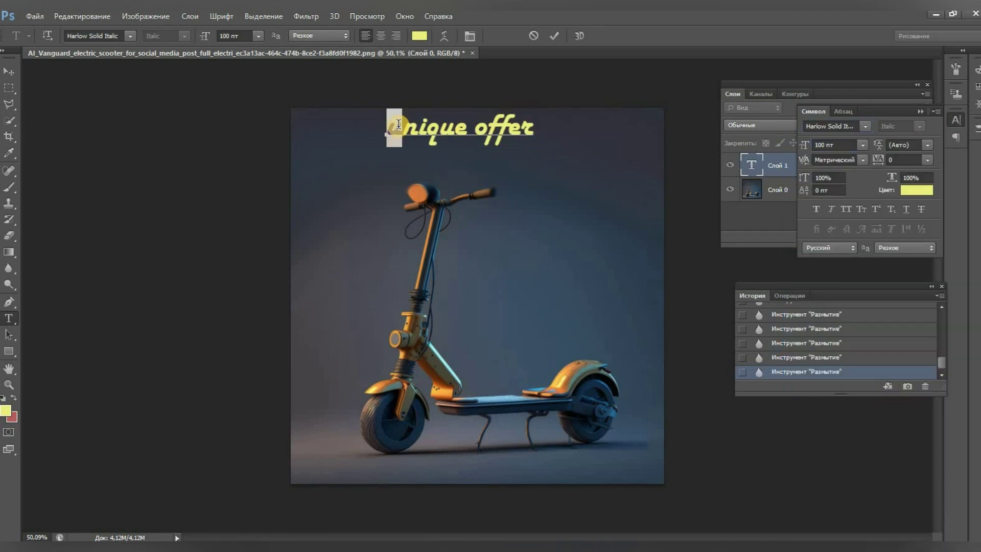
- Capitalize the headline as "Unique Offer", then enlarge and center it above the scooter
type("U")
mouse_move(486, 128)
left_mouse_down()
mouse_move(505, 128)
mouse_move(465, 141)
mouse_move(478, 137)
left_mouse_up()
type("O")
left_click(820, 145)
left_click(9, 71)
- Add the text "350W" beside the scooter's stem and set its font to Bernard MT Condensed
type("50")
key("Return")
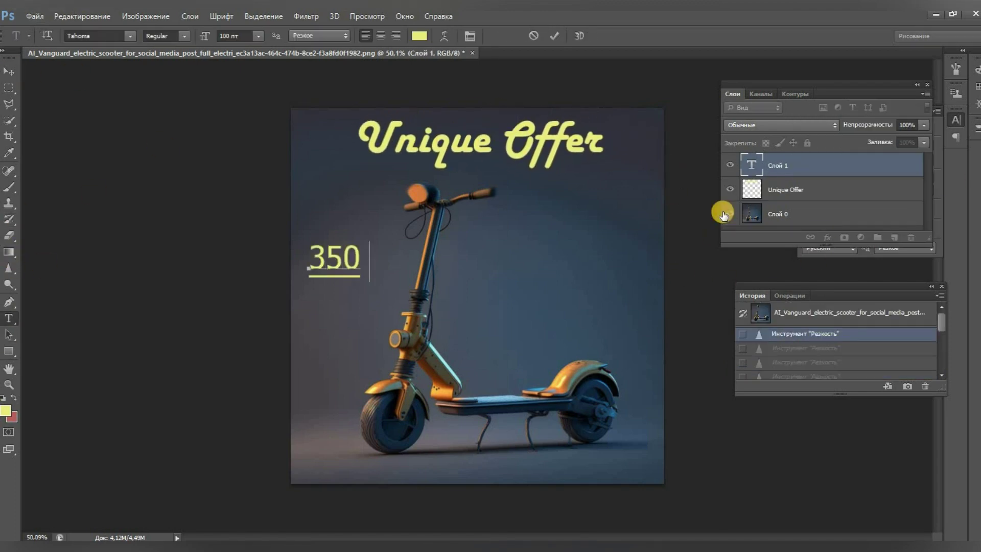
type("W")
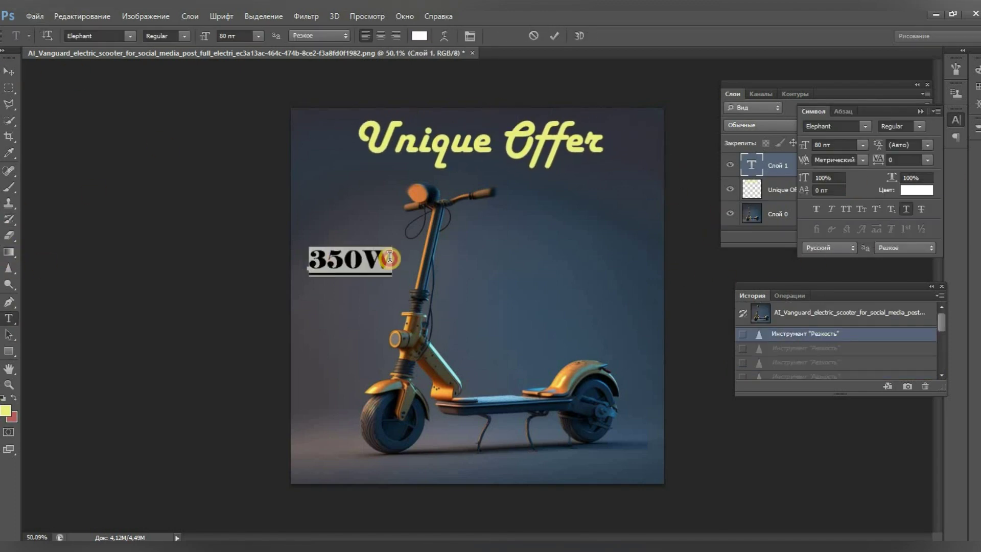
left_click(858, 274)
key("ctrl+a")
left_click(865, 126)
left_click(885, 232)
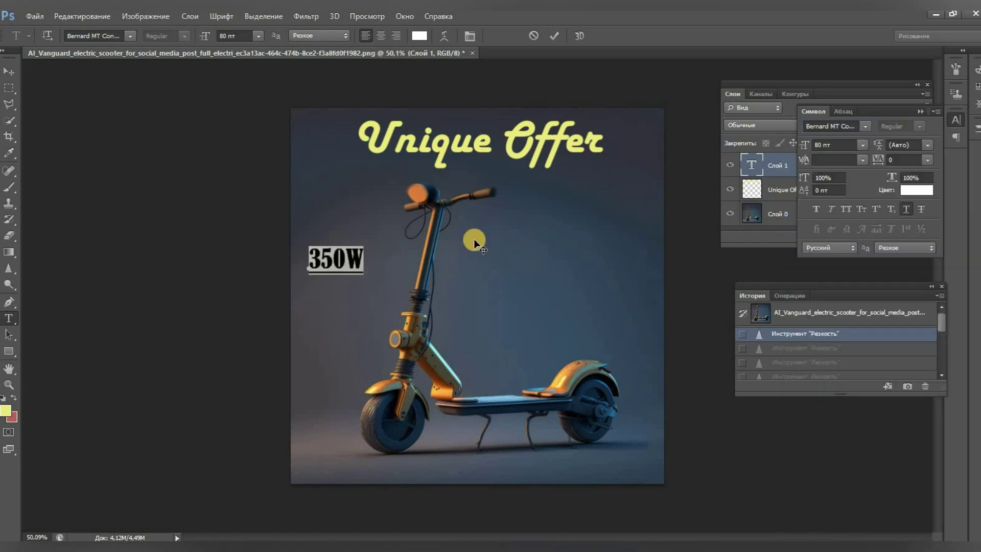
left_click(342, 255)
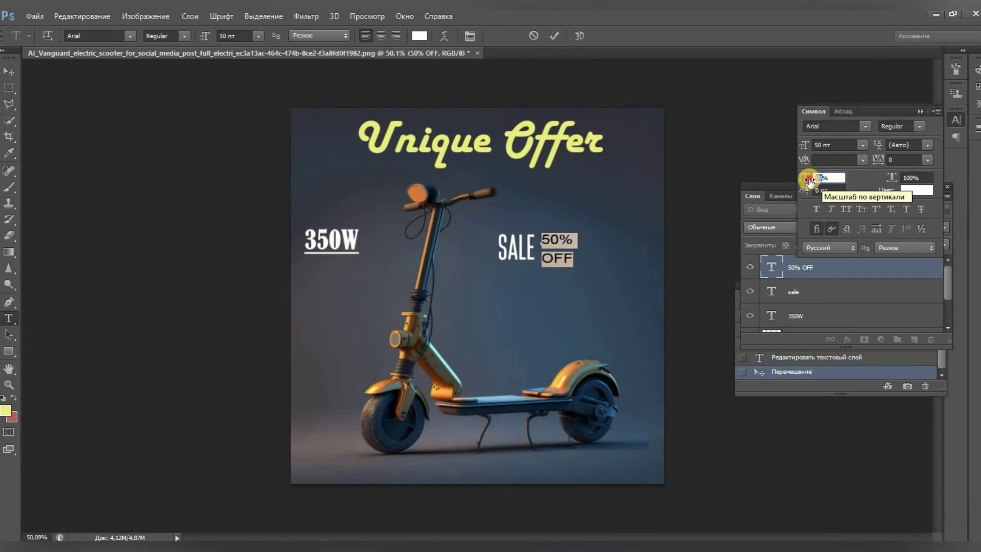
- Set the "50% OFF" text to 50 pt and underline its "50%" part
left_click(826, 177)
type("50")
key("Return")
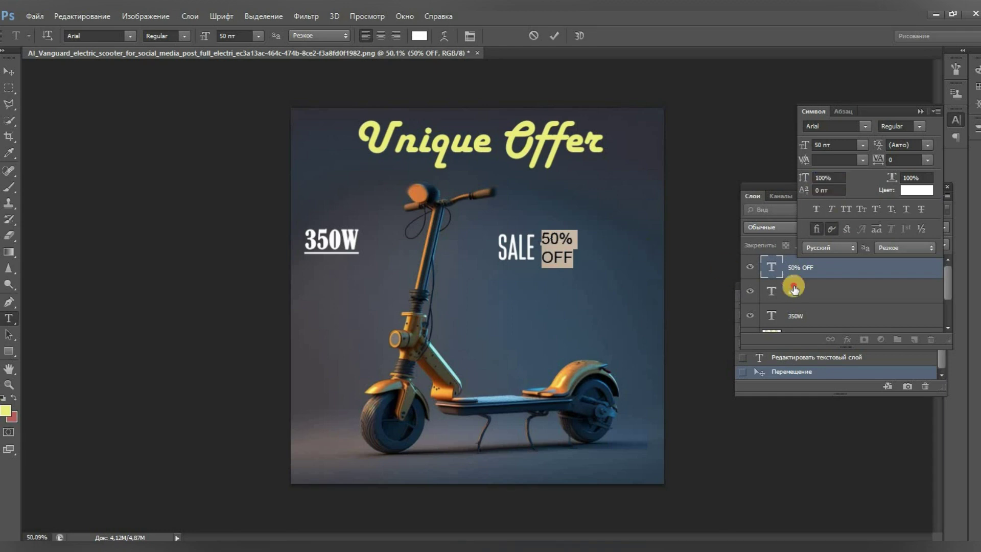
left_click(793, 288)
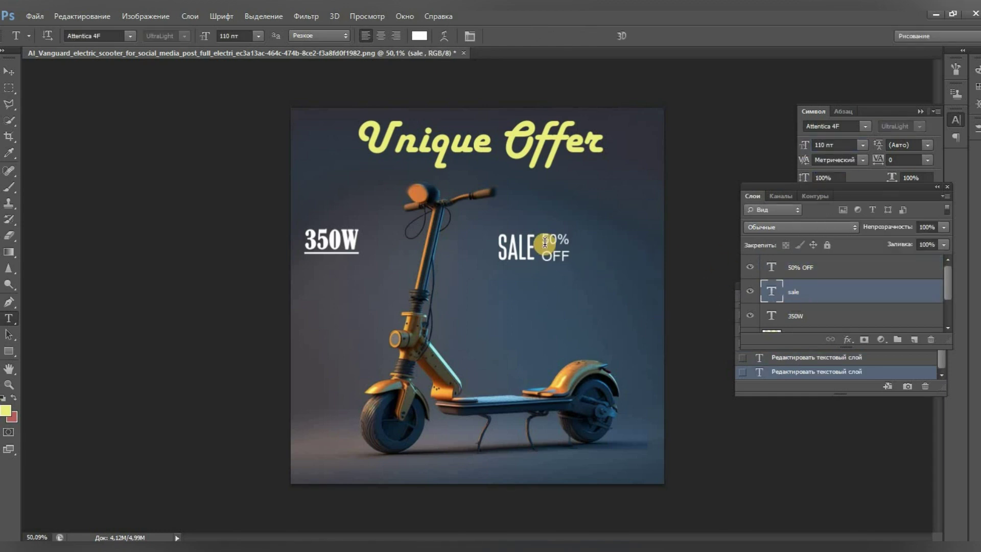
left_click_drag(542, 242, 570, 241)
left_click(877, 111)
left_click(906, 211)
- Move the "SALE" and "50% OFF" texts together to the open area above the scooter's rear wheel
left_click(794, 291)
left_click(9, 72)
left_click_drag(493, 224, 600, 279)
left_click(801, 268)
key("t")
left_click(419, 464)
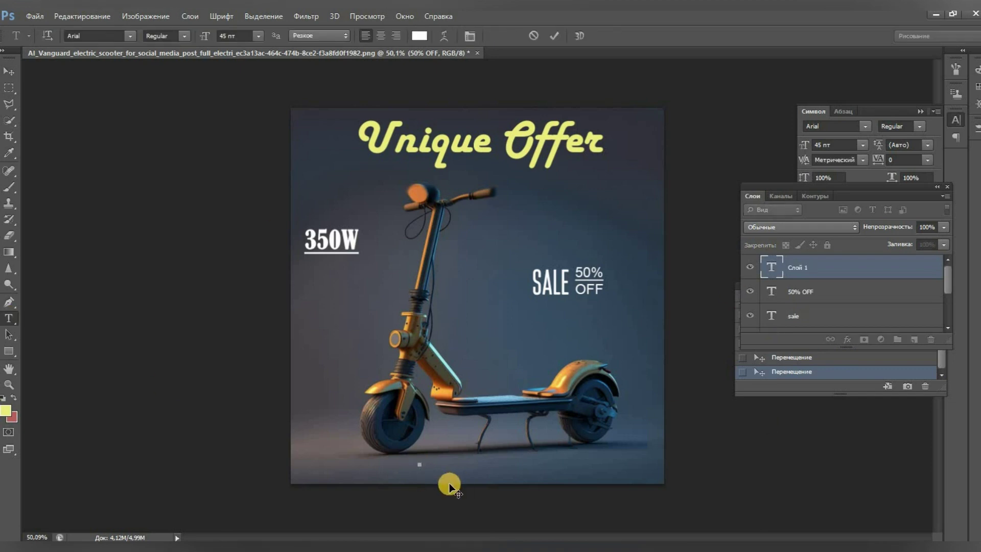
type("www.yoursite.com")
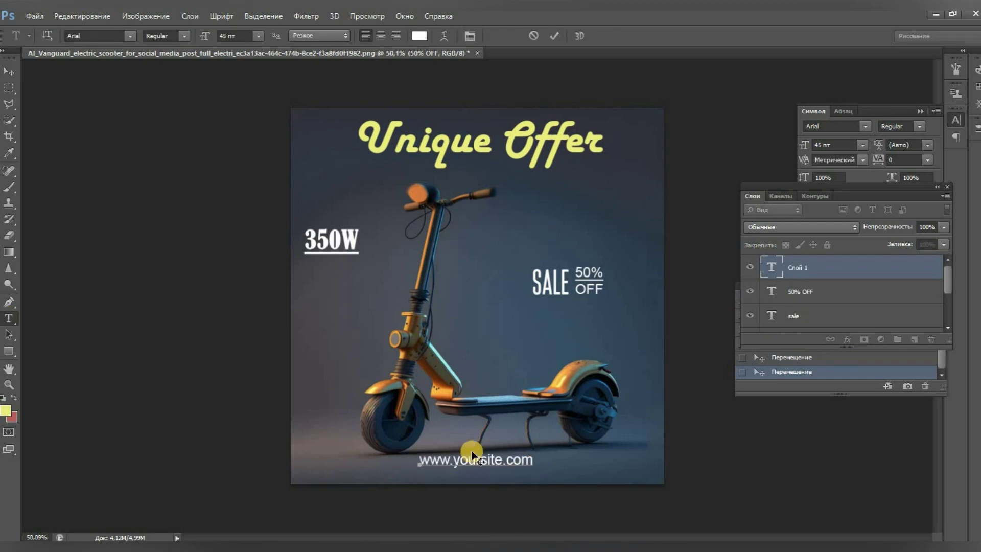
- Set the website text to 70 pt and center it along the image's lower edge
left_click(812, 147)
left_click_drag(423, 467, 544, 466)
type("80")
left_click_drag(823, 146, 813, 146)
type("70")
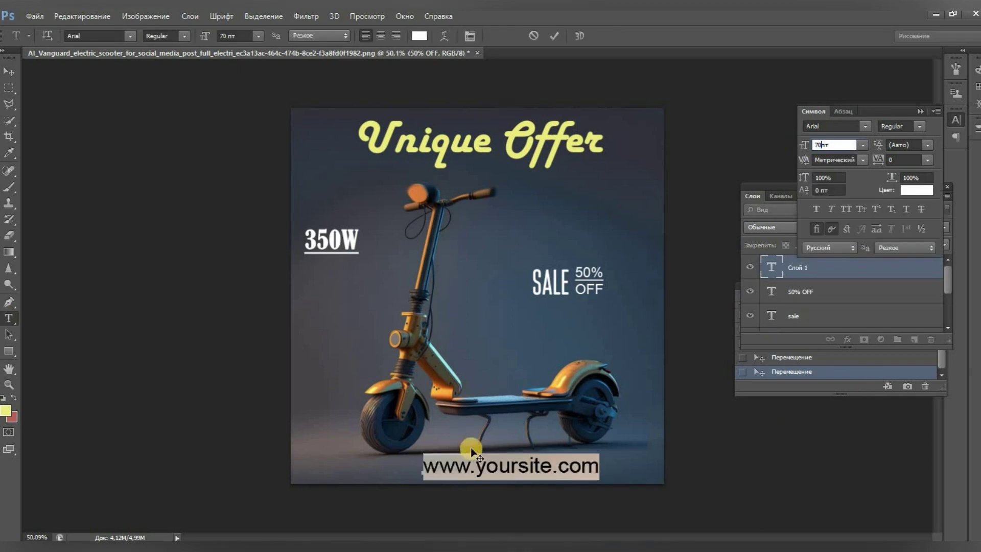
left_click(559, 467)
left_click_drag(500, 452, 476, 454)
left_click(812, 292)
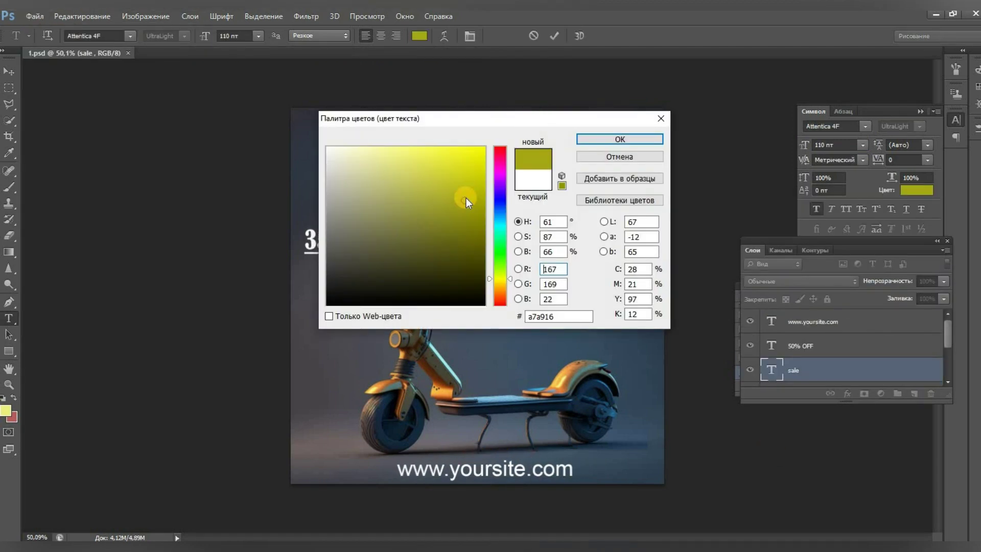
- Recolor the "SALE" text to a bright yellow-green
left_click_drag(504, 111, 307, 84)
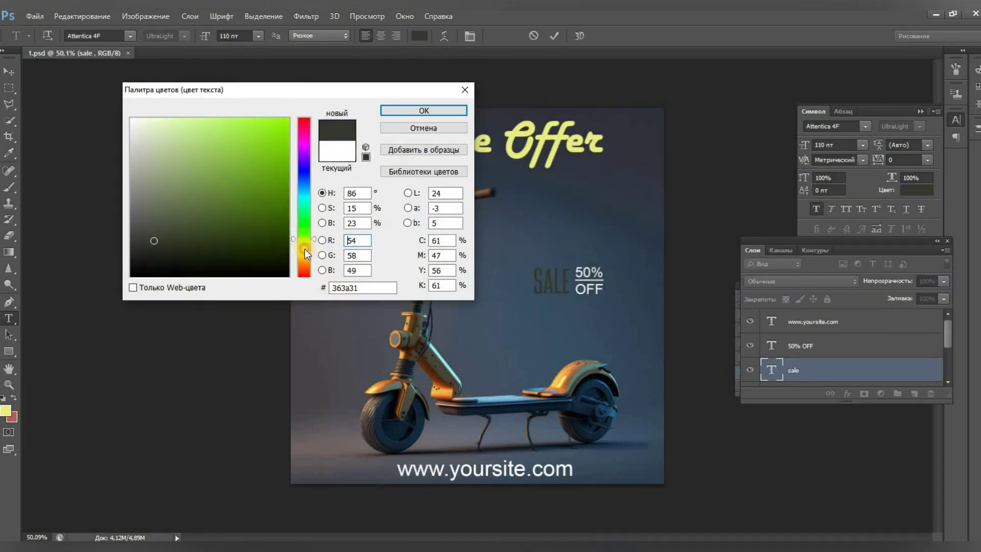
left_click(254, 138)
mouse_move(254, 138)
left_mouse_down()
mouse_move(273, 106)
mouse_move(296, 118)
mouse_move(234, 116)
left_mouse_up()
left_click_drag(405, 94, 383, 102)
left_click(401, 119)
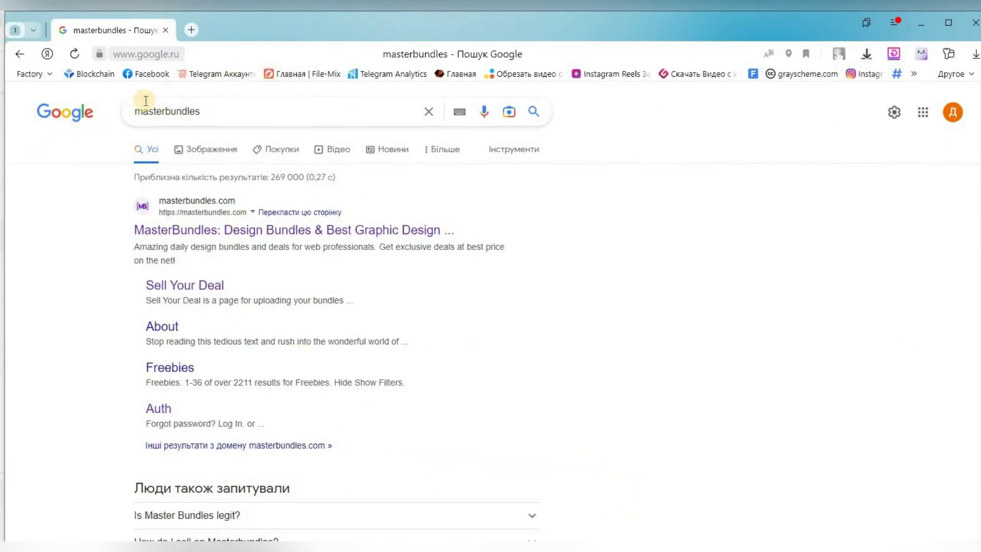
- Switch to the browser, open MasterBundles from the Google results and look over its Sell Your Deal product form
left_click(164, 231)
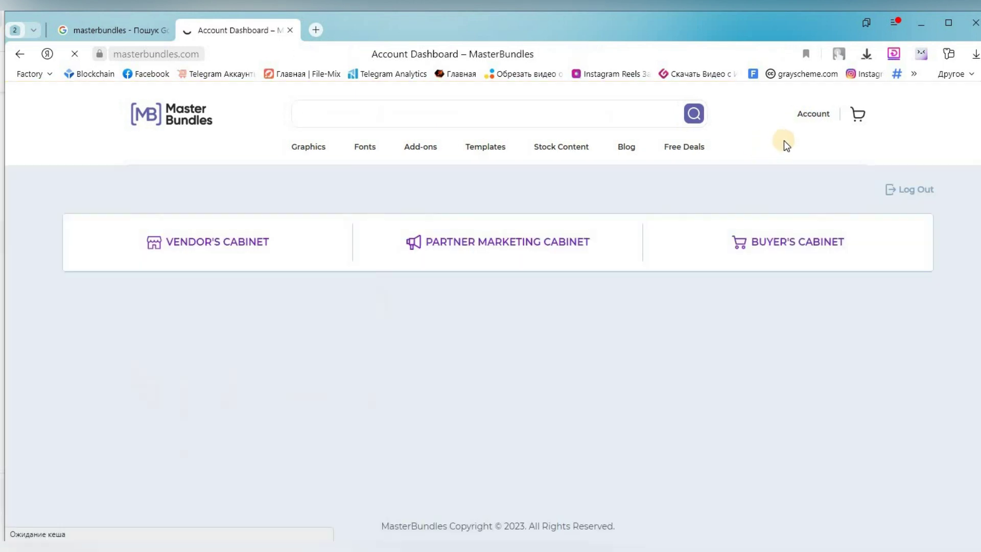
scroll(666, 252, "down", 3)
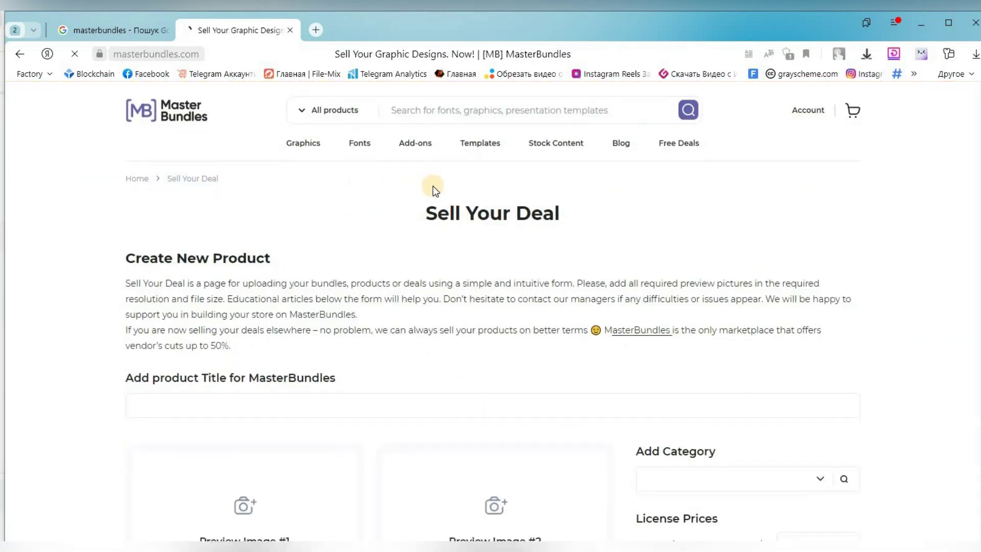
scroll(433, 186, "down", 3)
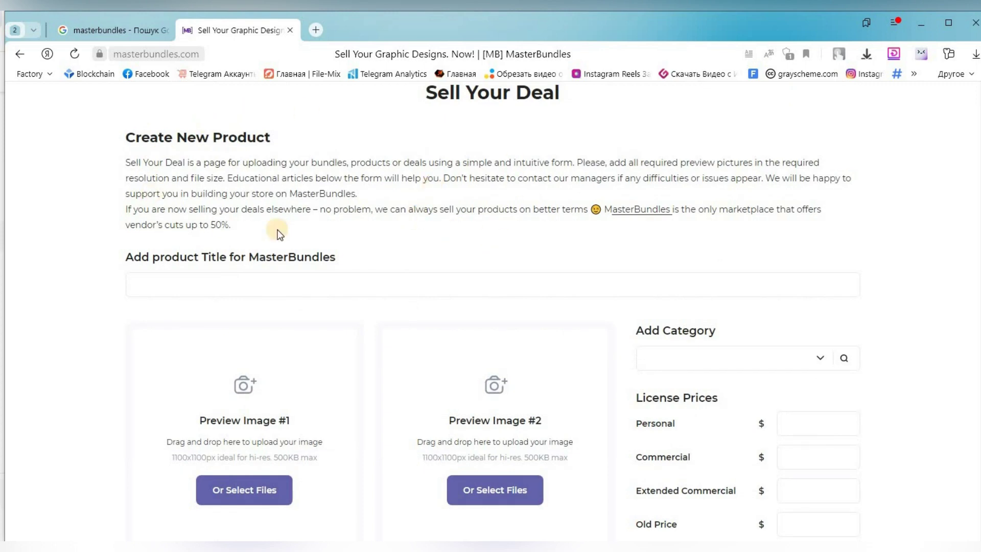
scroll(490, 122, "down", 12)
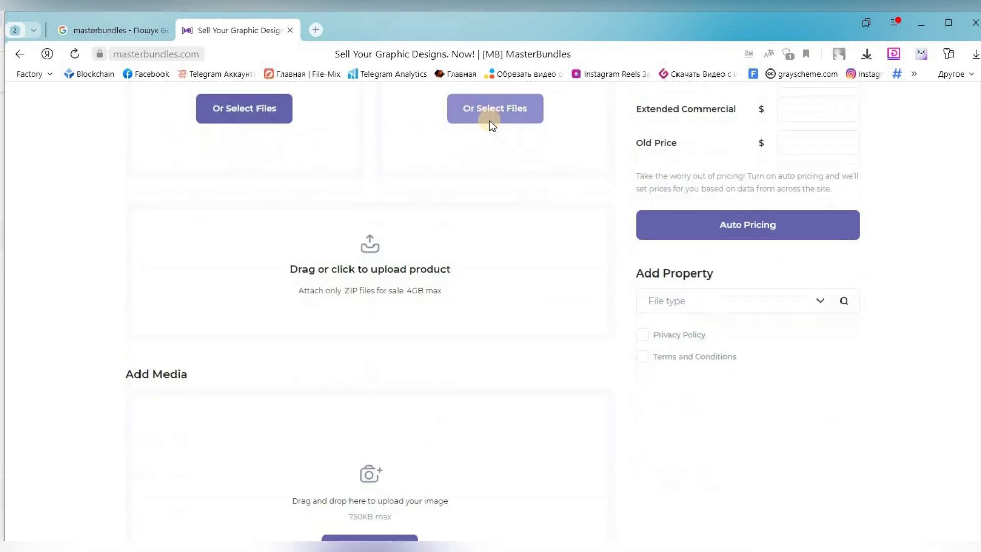
scroll(642, 198, "down", 12)
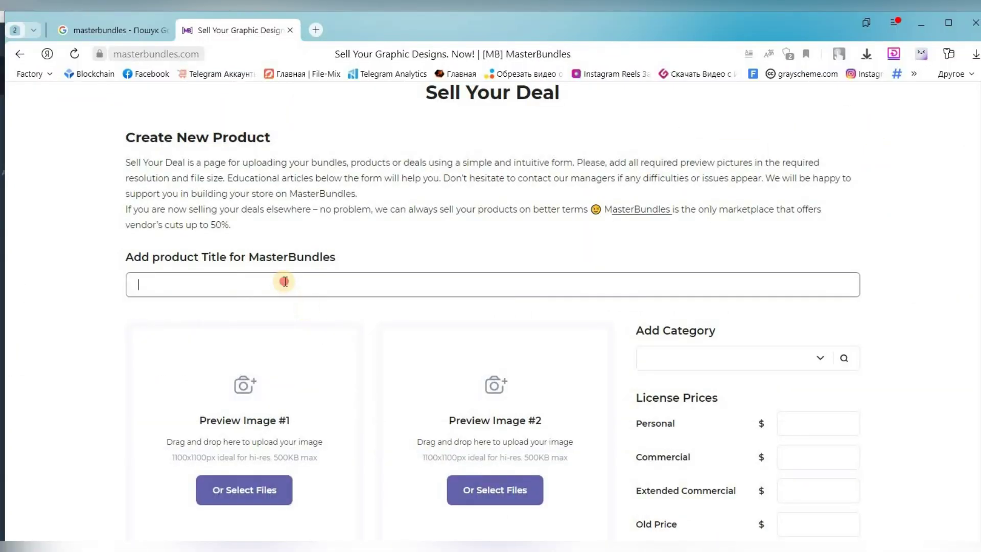
- Enter "Social media templates of Electric Scooter" as the product title
type("Social media templates of Electric Scooter")
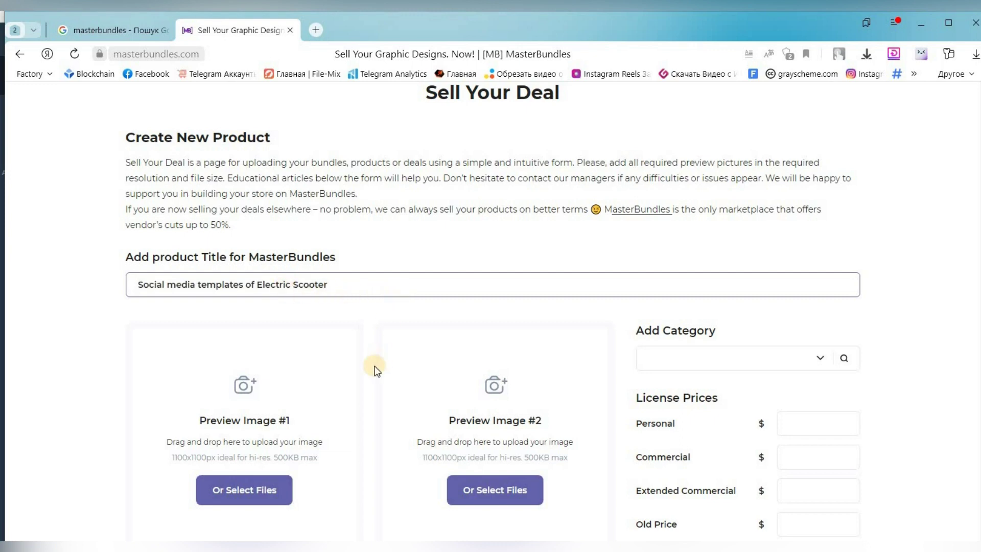
scroll(376, 369, "up", 1)
scroll(307, 429, "down", 2)
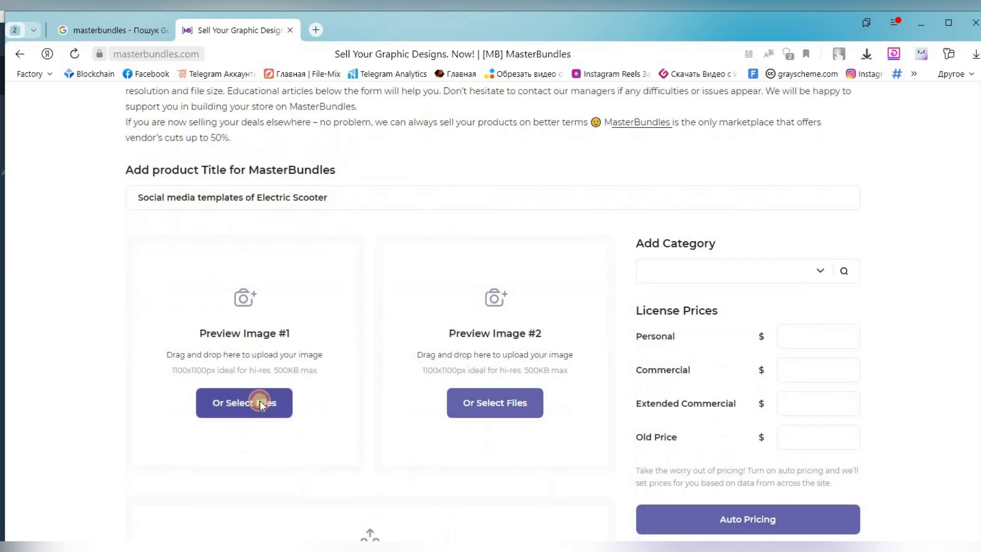
- Upload the finished scooter post image 1 as both Preview Image #1 and Preview Image #2
left_click(259, 402)
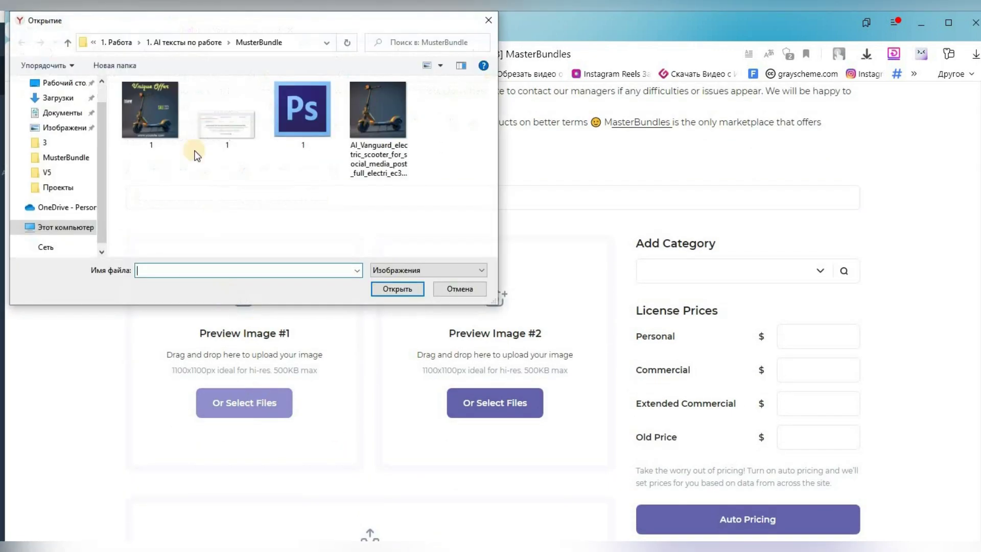
left_click(406, 289)
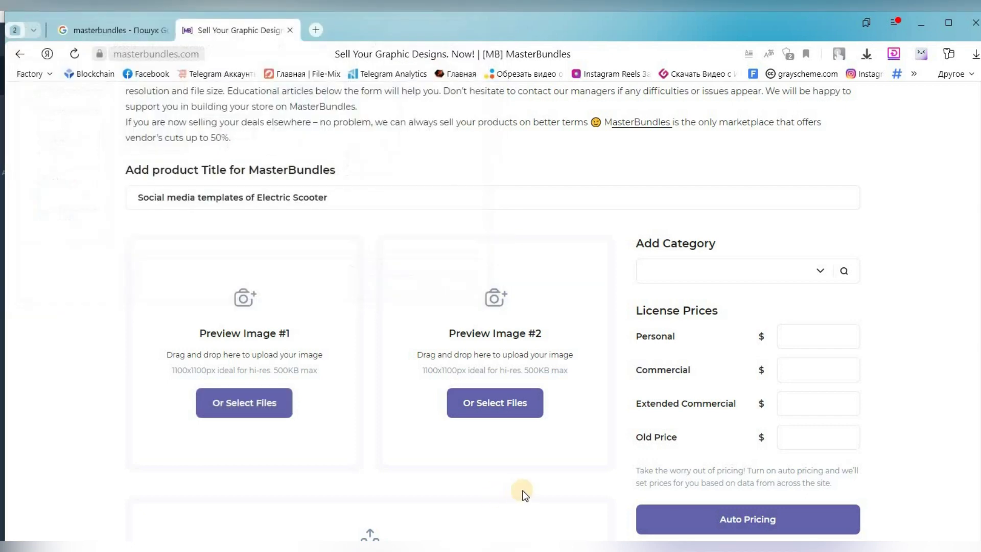
left_click(509, 412)
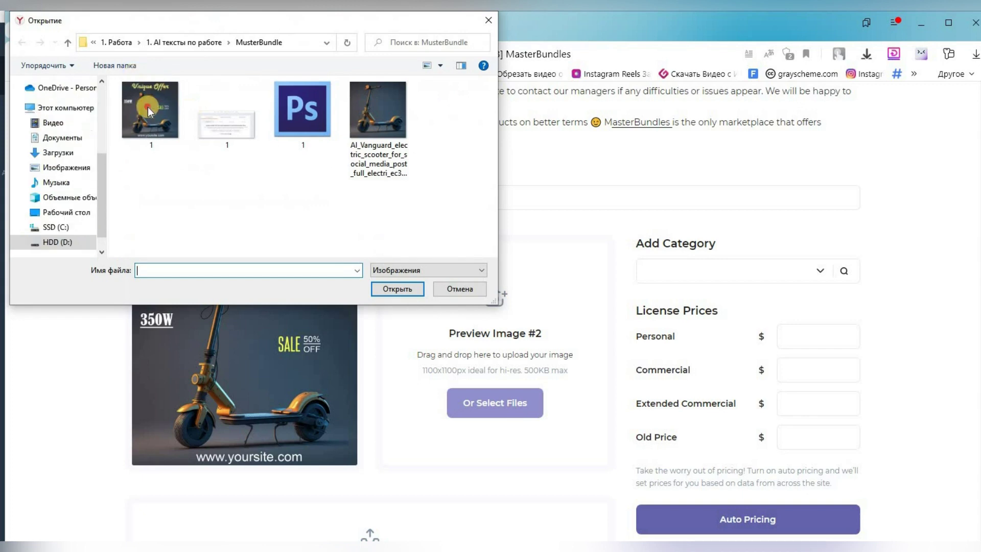
left_click(148, 107)
left_click(400, 289)
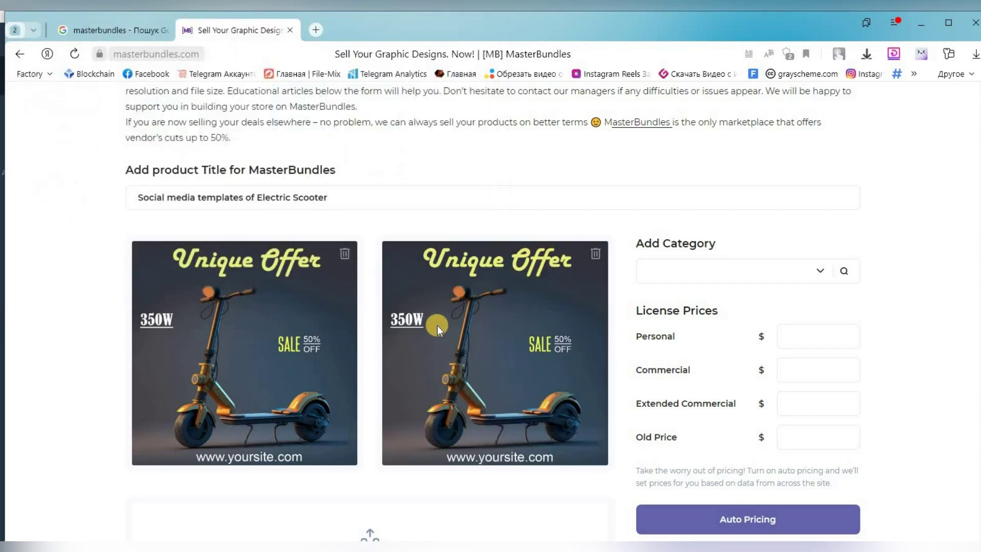
- Assign the product to the Social Media and Facebook categories under Templates
left_click(817, 275)
scroll(717, 345, "down", 1)
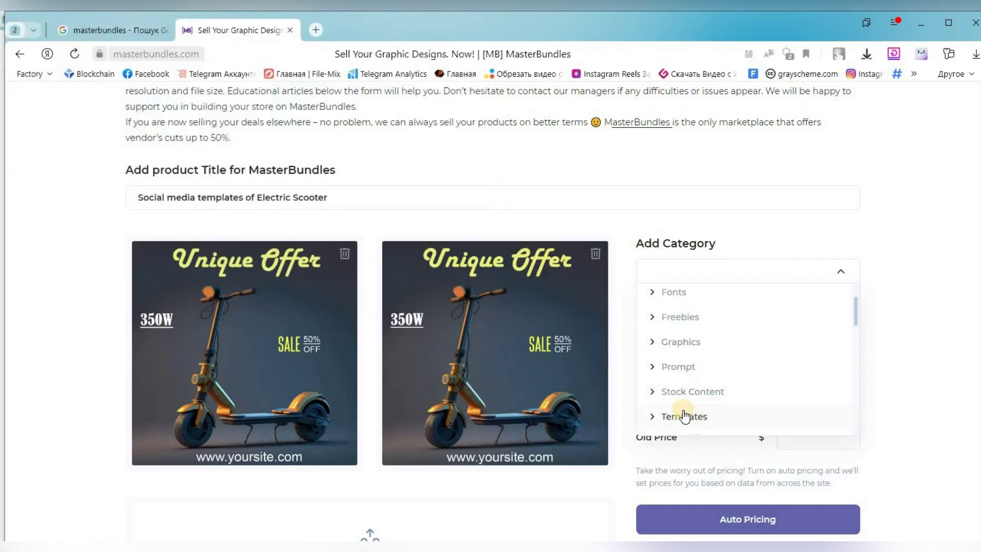
scroll(694, 384, "down", 7)
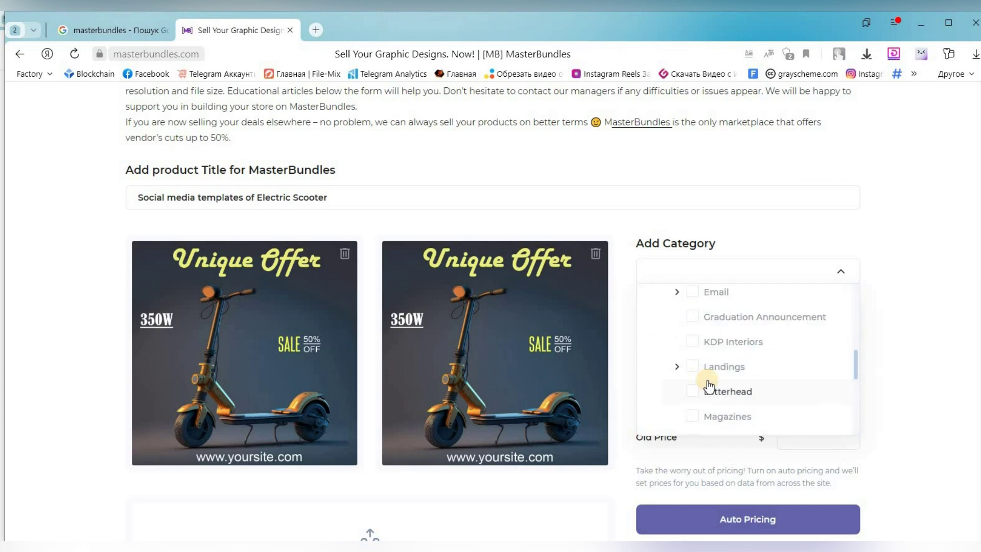
left_click(761, 394)
left_click(750, 372)
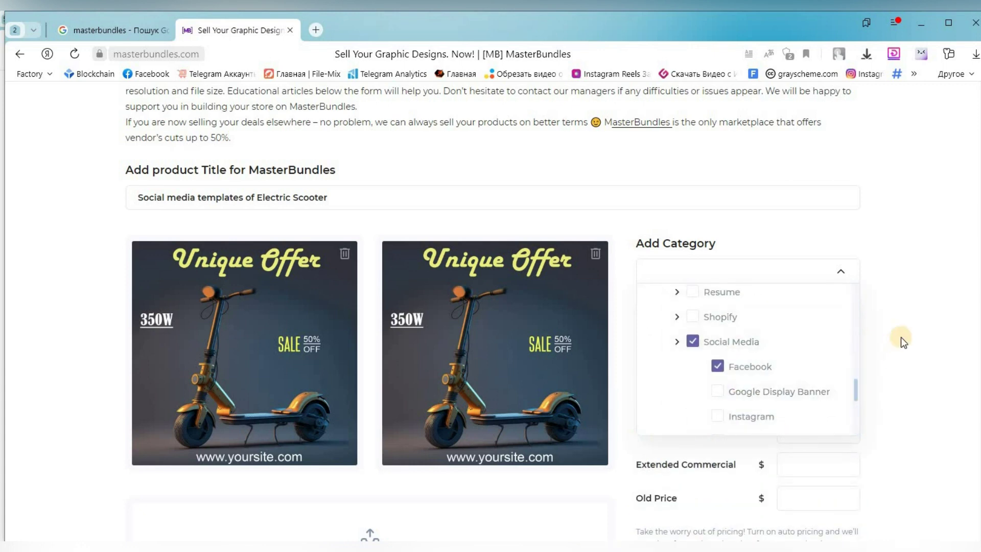
- Close the category list and fill in all license prices with the auto pricing option
left_click(841, 272)
scroll(508, 362, "down", 5)
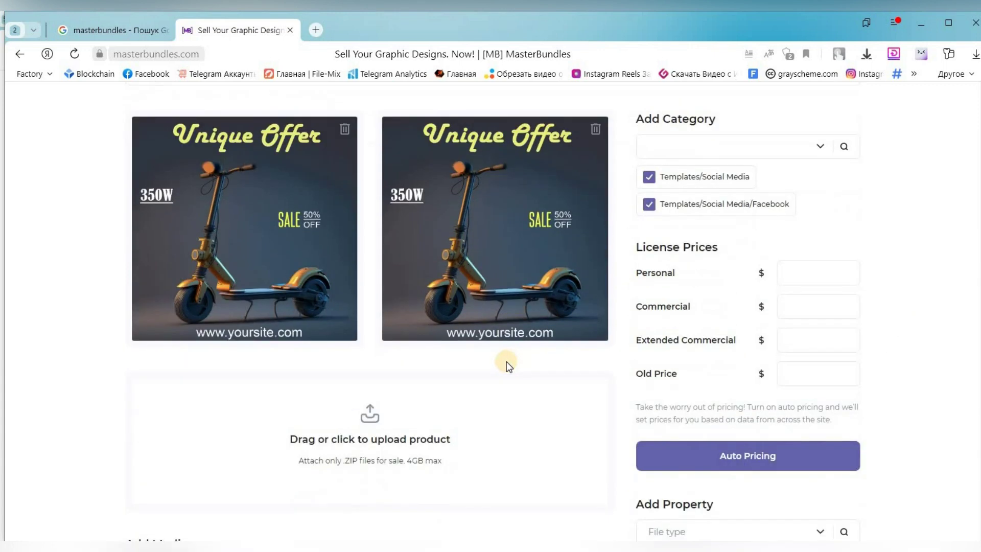
scroll(504, 359, "up", 2)
scroll(505, 360, "down", 1)
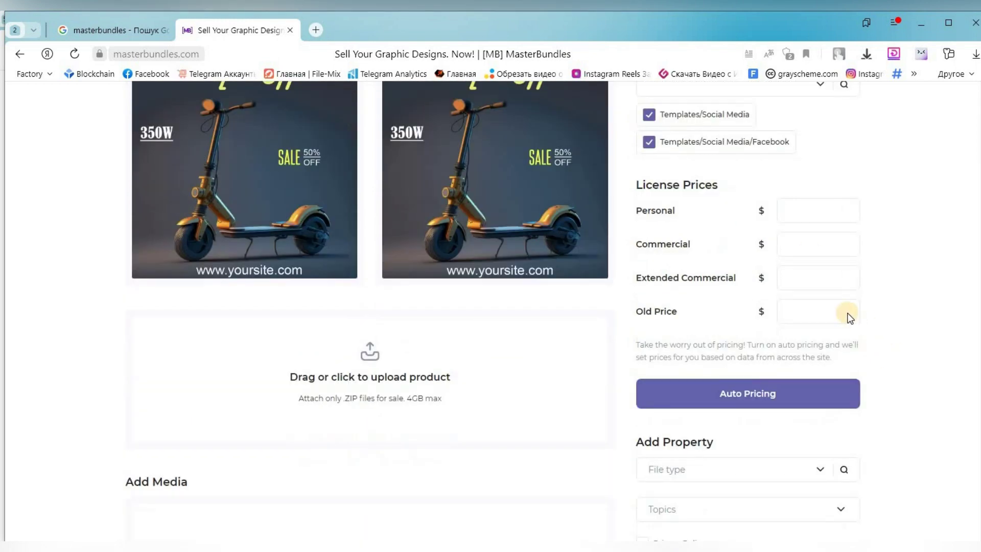
left_click(779, 393)
scroll(908, 243, "down", 2)
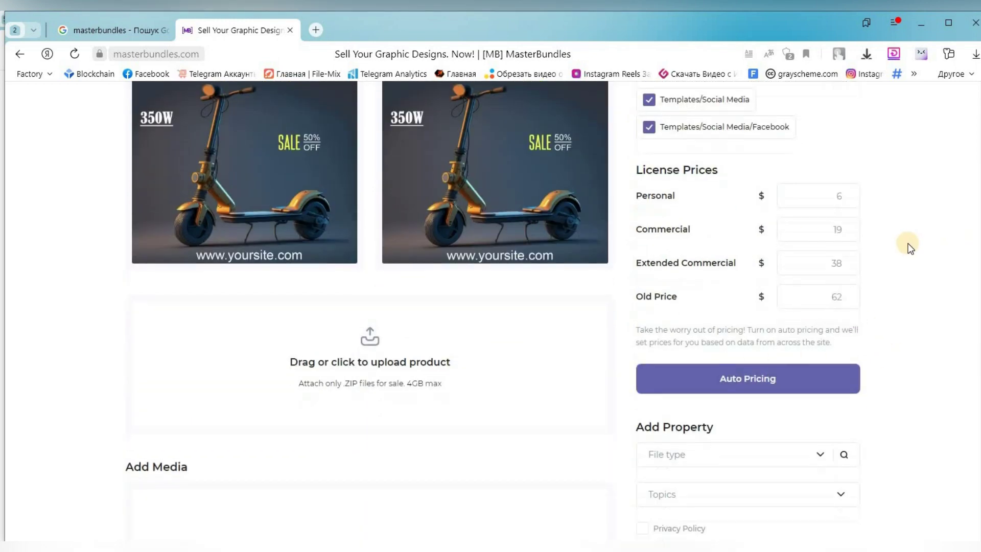
- Upload Archive 1.zip as the product file for sale
scroll(908, 248, "up", 1)
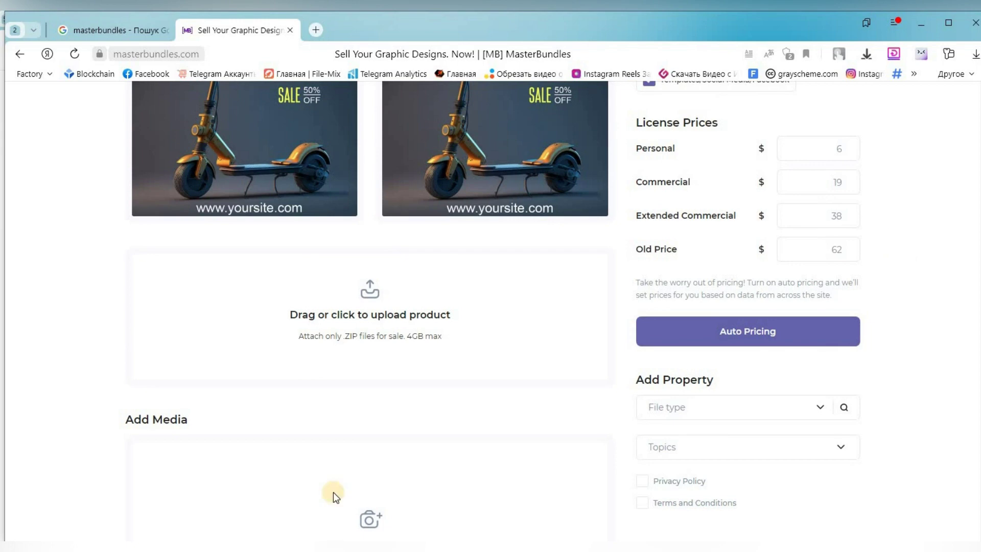
left_click(401, 315)
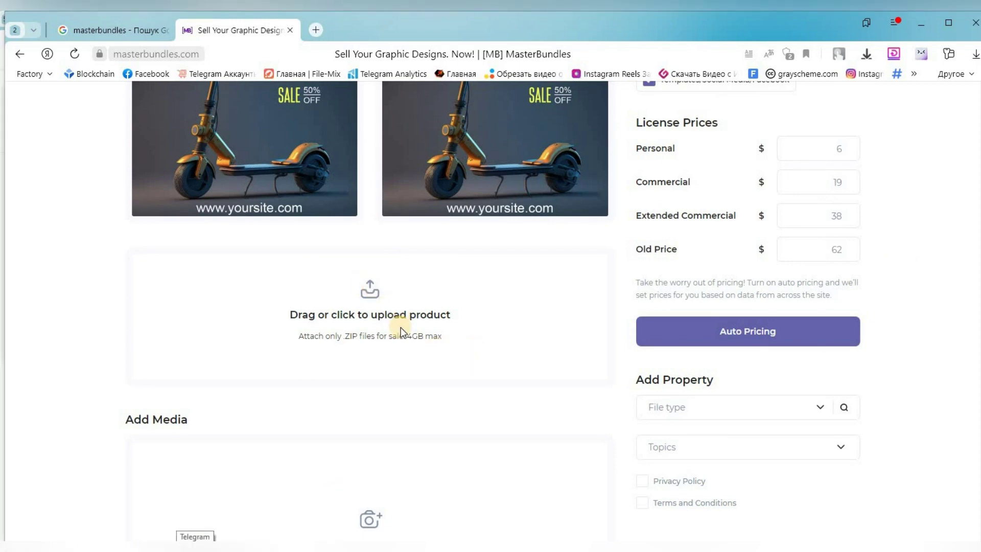
left_click(153, 109)
left_click(386, 287)
scroll(463, 381, "down", 3)
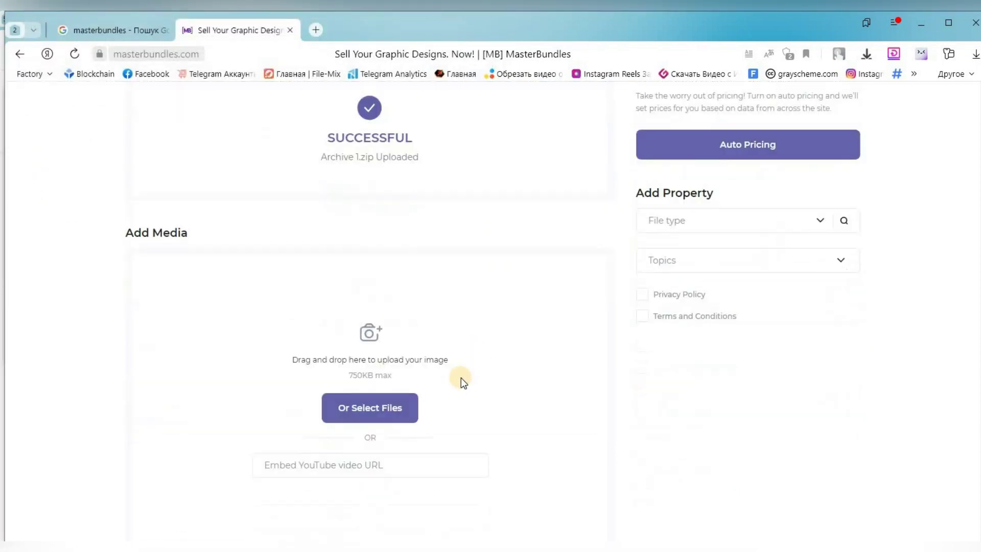
- Set the product's file types to JPEG and PSD
scroll(461, 382, "down", 1)
scroll(461, 383, "up", 1)
left_click(818, 221)
scroll(738, 281, "down", 10)
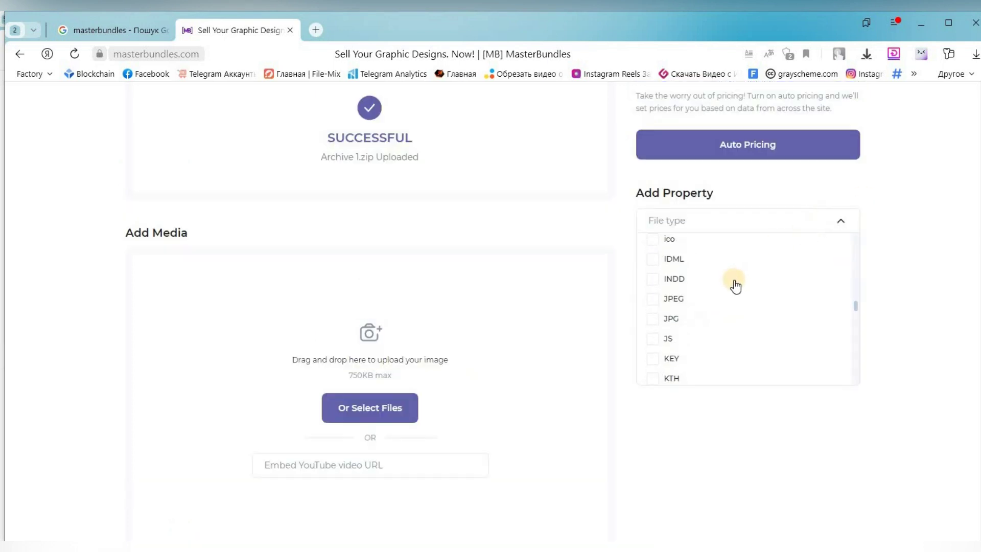
scroll(738, 306, "down", 6)
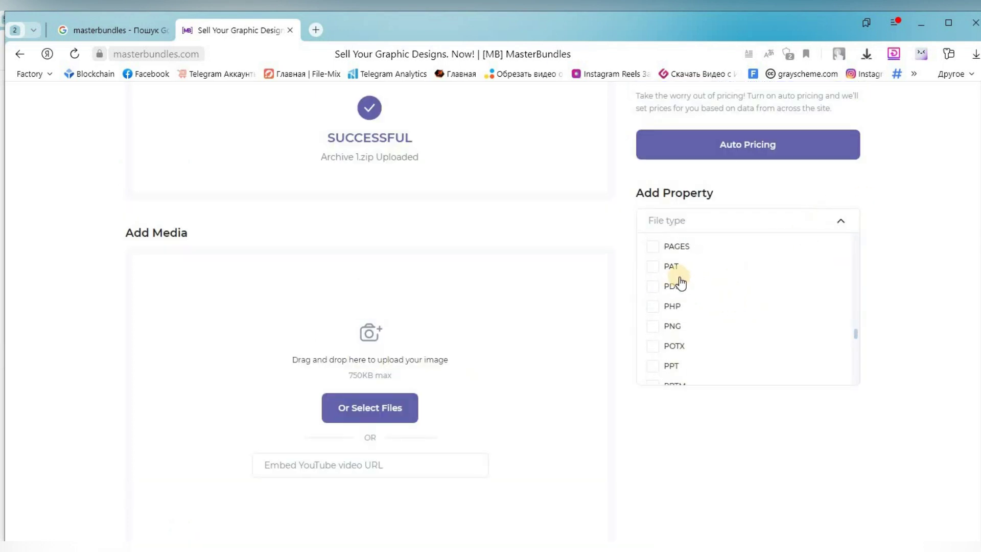
scroll(689, 294, "down", 3)
left_click(681, 301)
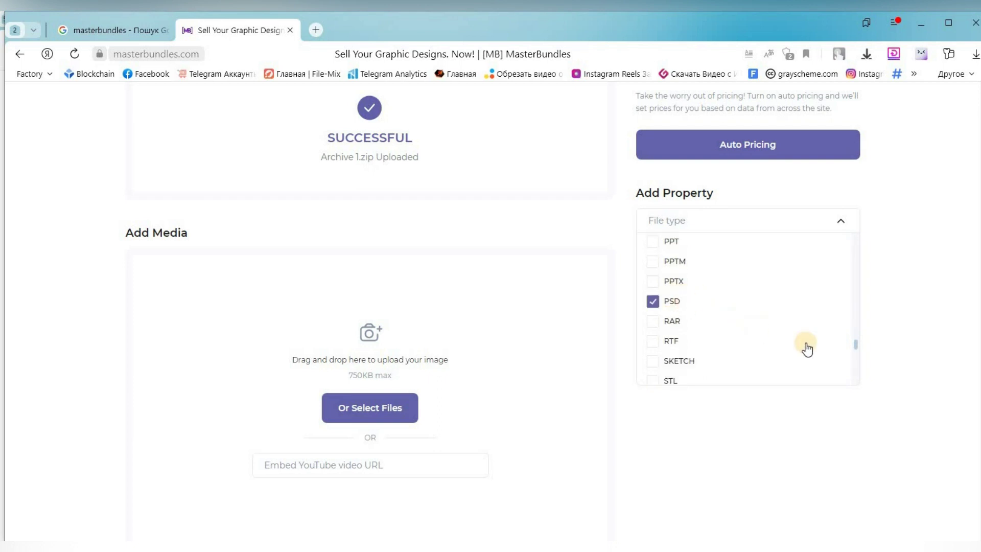
left_click(911, 245)
- Paste the prepared Electric Scooter post description, with its template features and 1100 x 1100 pixel size, as the product description
scroll(378, 429, "up", 2)
scroll(375, 428, "down", 10)
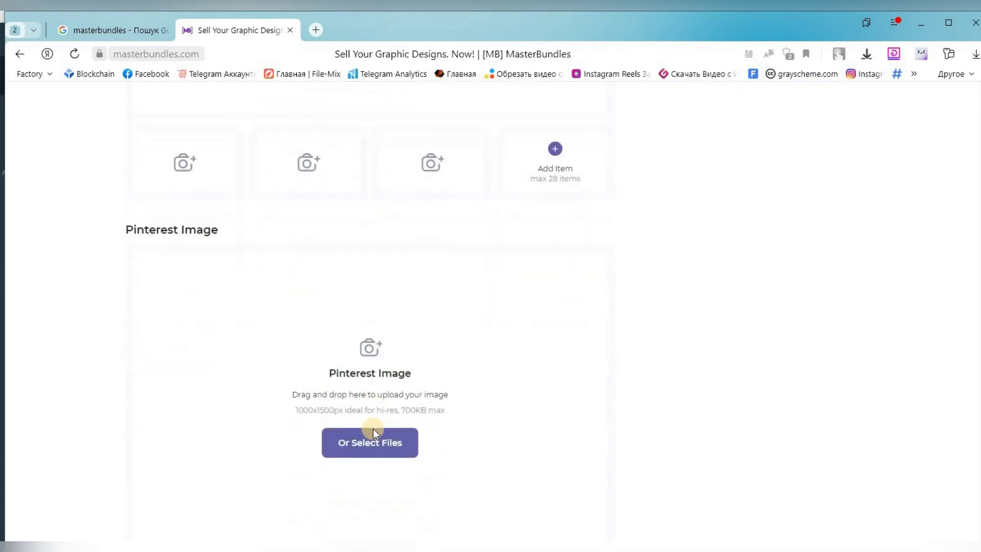
scroll(373, 428, "down", 7)
left_click(344, 337)
key("ctrl+v")
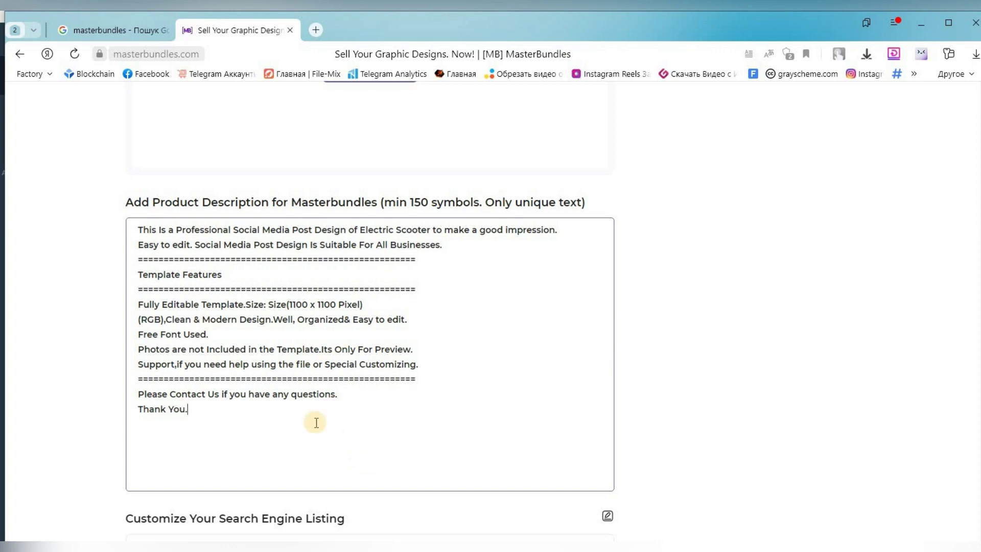
- Assign the Marketing topic and accept the Privacy Policy and the Terms and Conditions
scroll(378, 389, "up", 15)
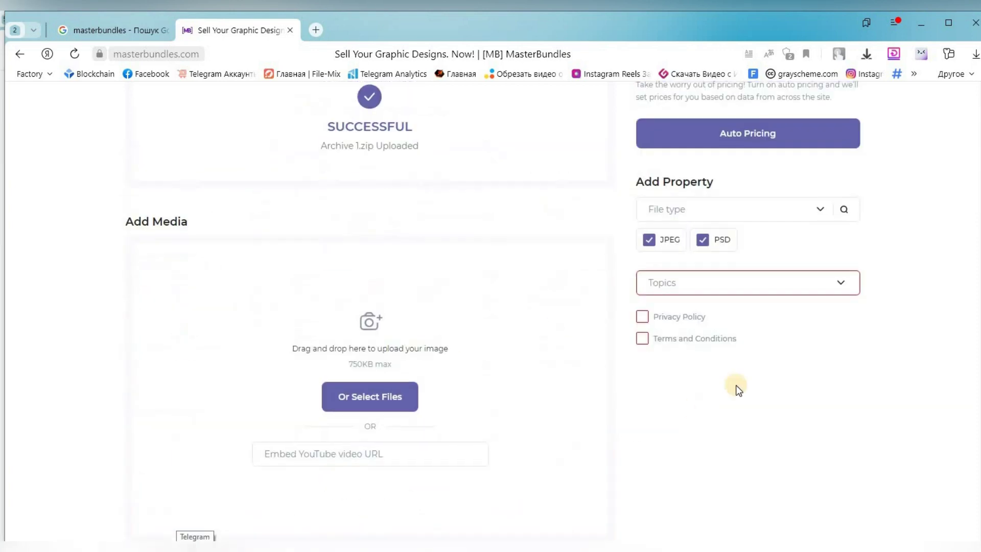
left_click(840, 289)
left_click(704, 492)
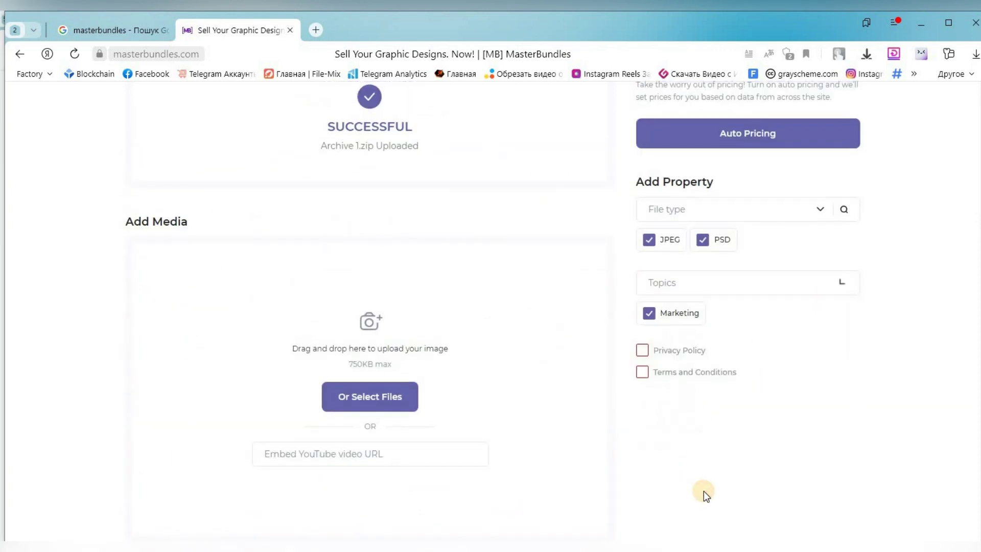
scroll(693, 460, "down", 3)
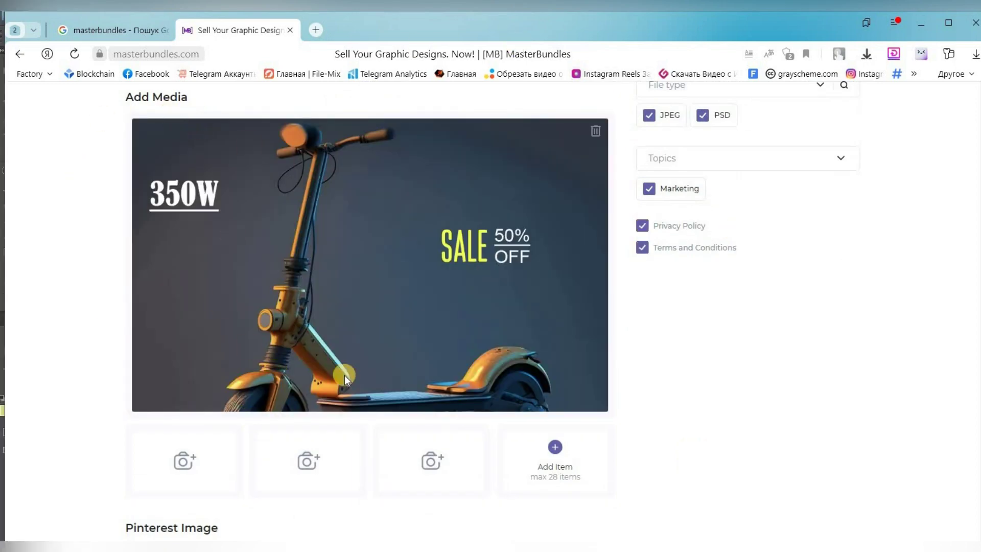
- Add the scooter post image to the product media and upload image 3 as the Pinterest image
scroll(358, 368, "down", 8)
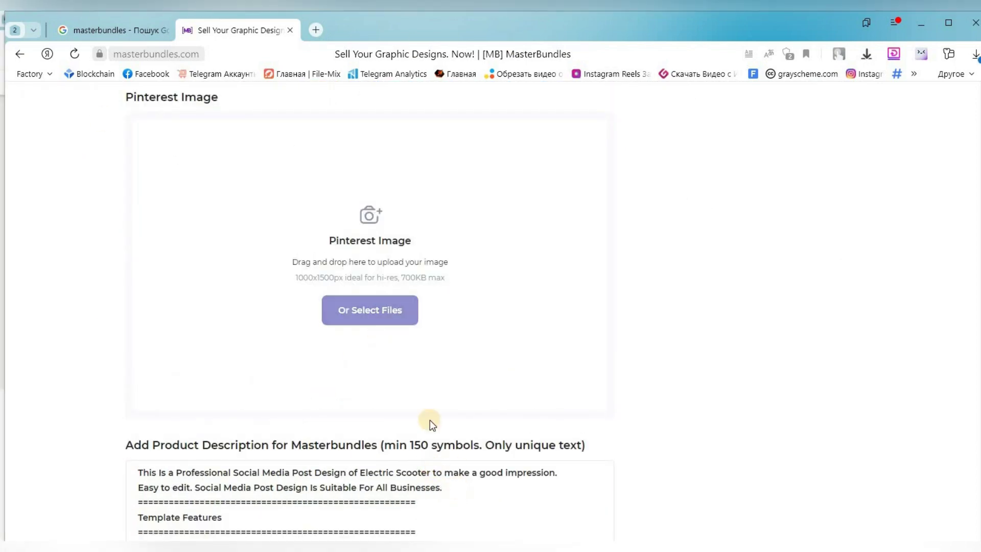
left_click(388, 311)
left_click(442, 130)
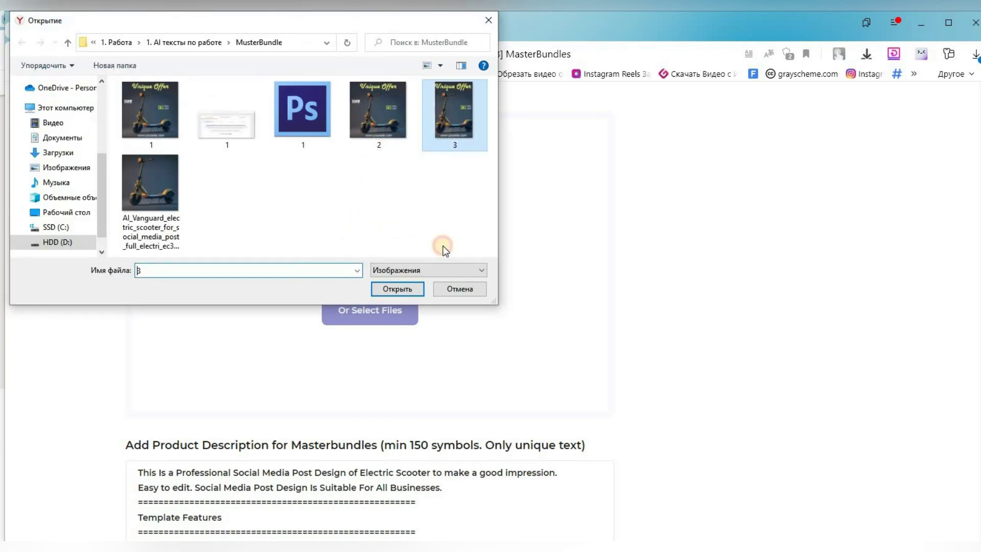
left_click(410, 291)
- Check the uploaded images and submit the completed product for sale
scroll(483, 339, "down", 1)
scroll(482, 340, "up", 2)
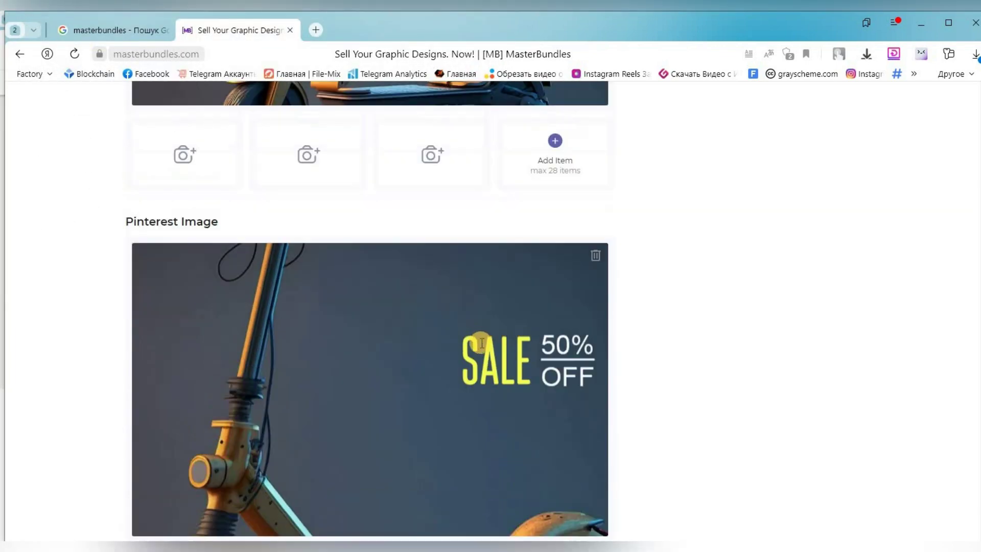
scroll(481, 338, "down", 10)
left_click(512, 356)
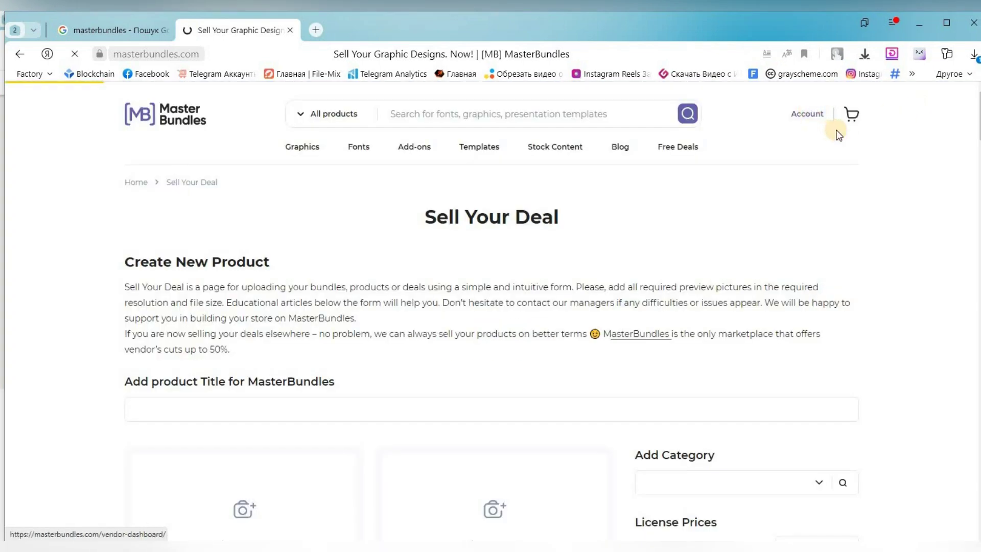
- Open the account dashboard and examine the Electric Scooter template's listing, including its purchases, sales and views
left_click(817, 121)
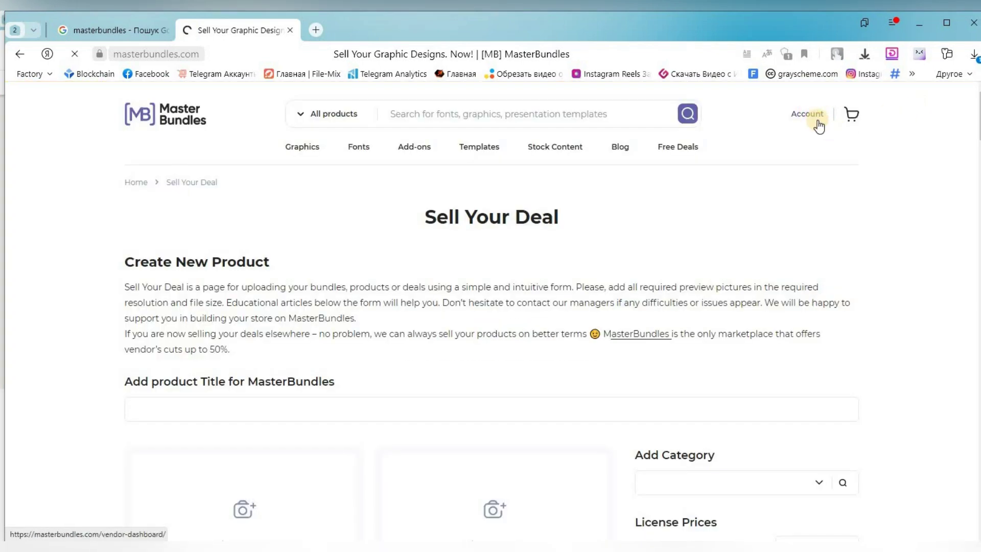
scroll(755, 322, "down", 5)
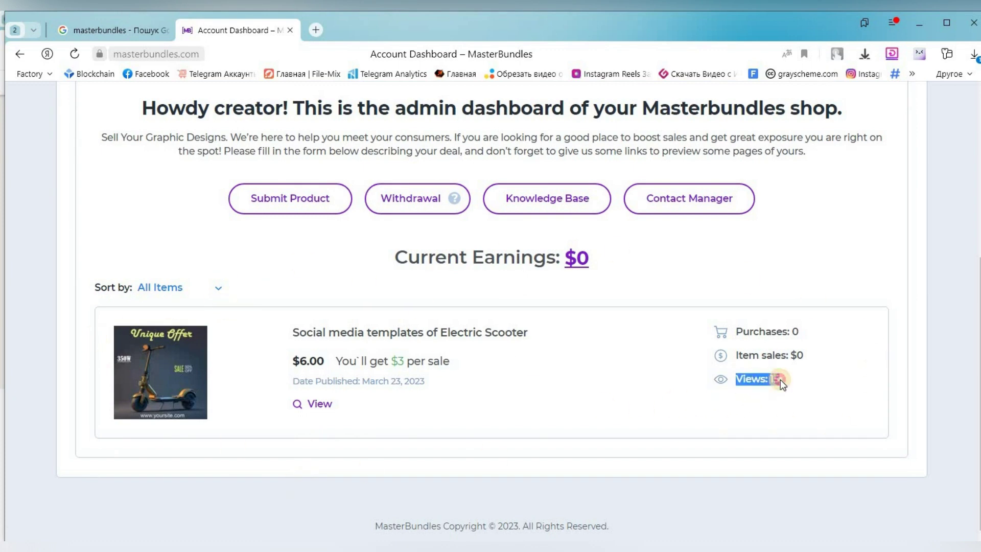
scroll(506, 434, "up", 5)
scroll(449, 429, "down", 3)
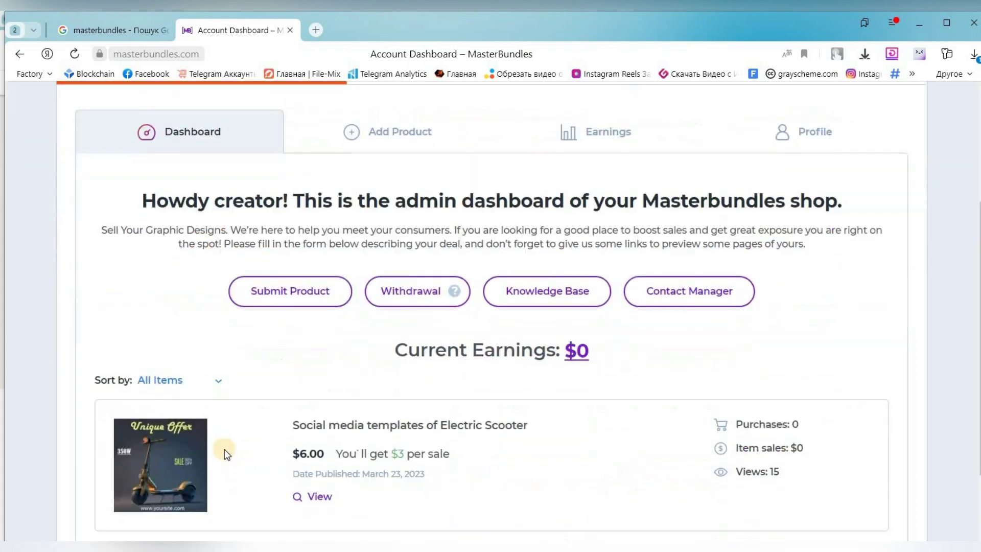
- Search MasterBundles for the copied title "Social media templates of Electric Scooter" and look through the results
triple_click(477, 420)
key("ctrl+c")
scroll(428, 306, "up", 4)
left_click(432, 112)
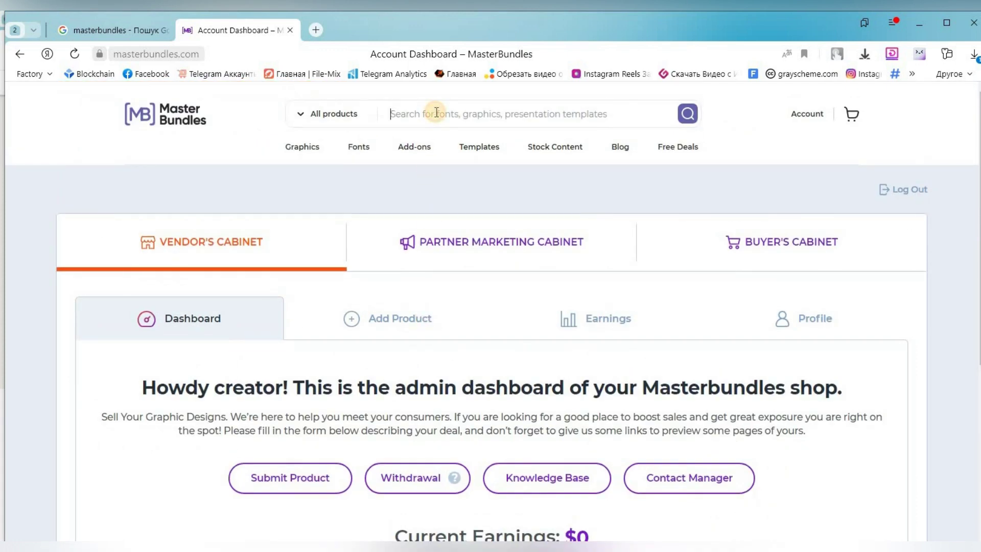
key("ctrl+v")
key("Return")
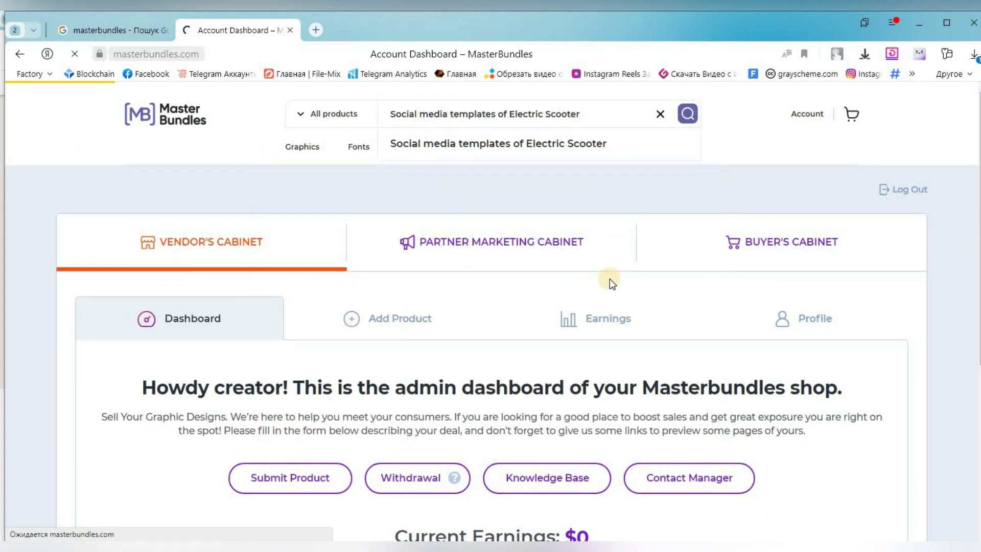
scroll(596, 267, "down", 2)
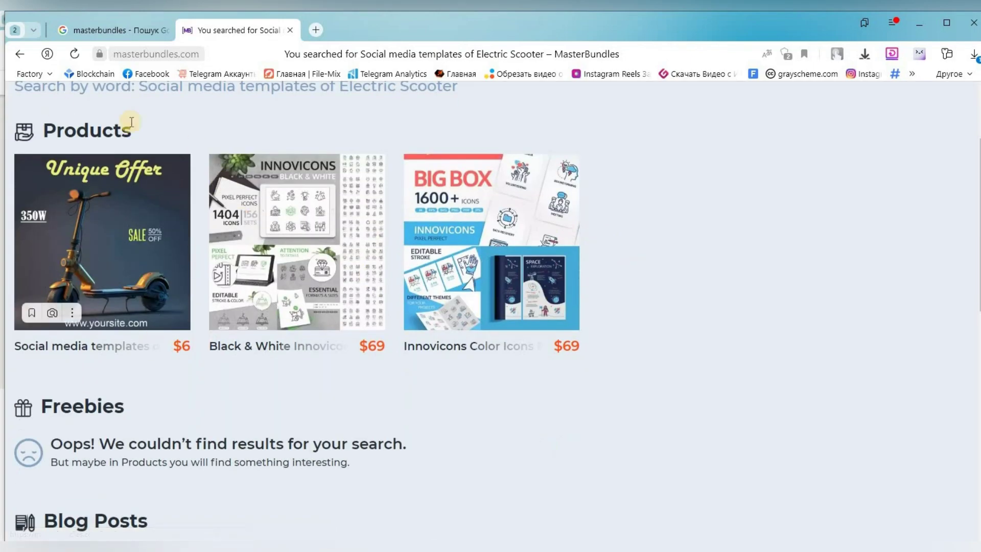
scroll(508, 422, "down", 2)
scroll(504, 416, "up", 3)
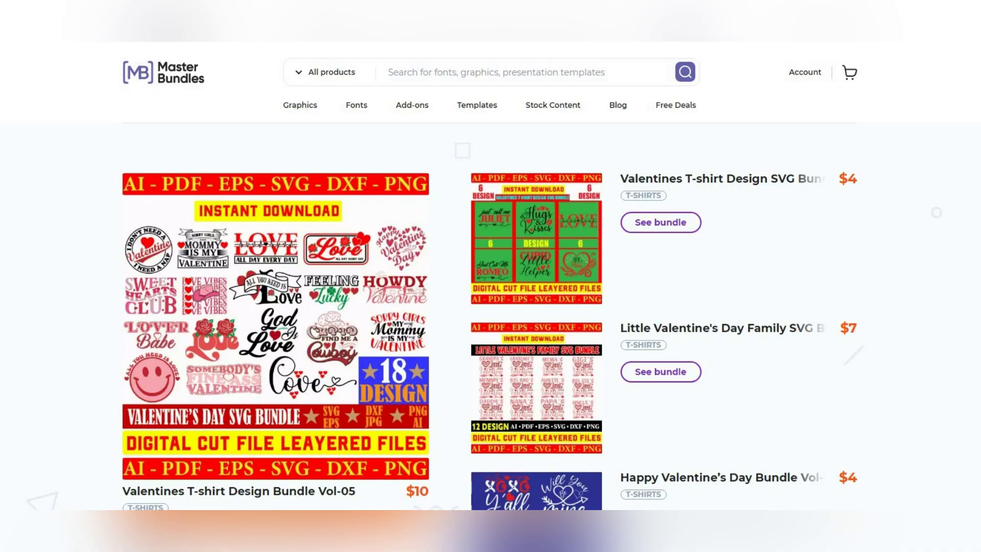
scroll(978, 153, "down", 4)
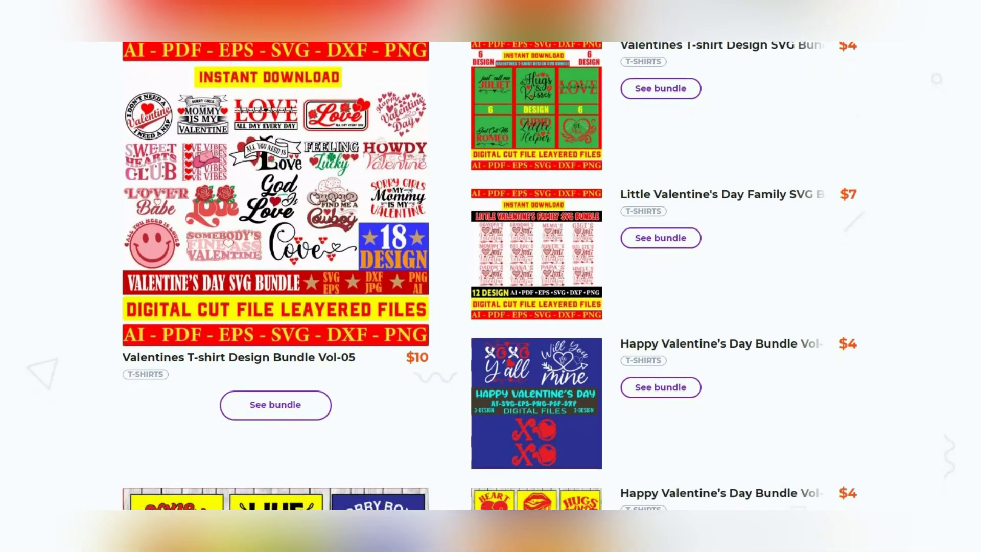